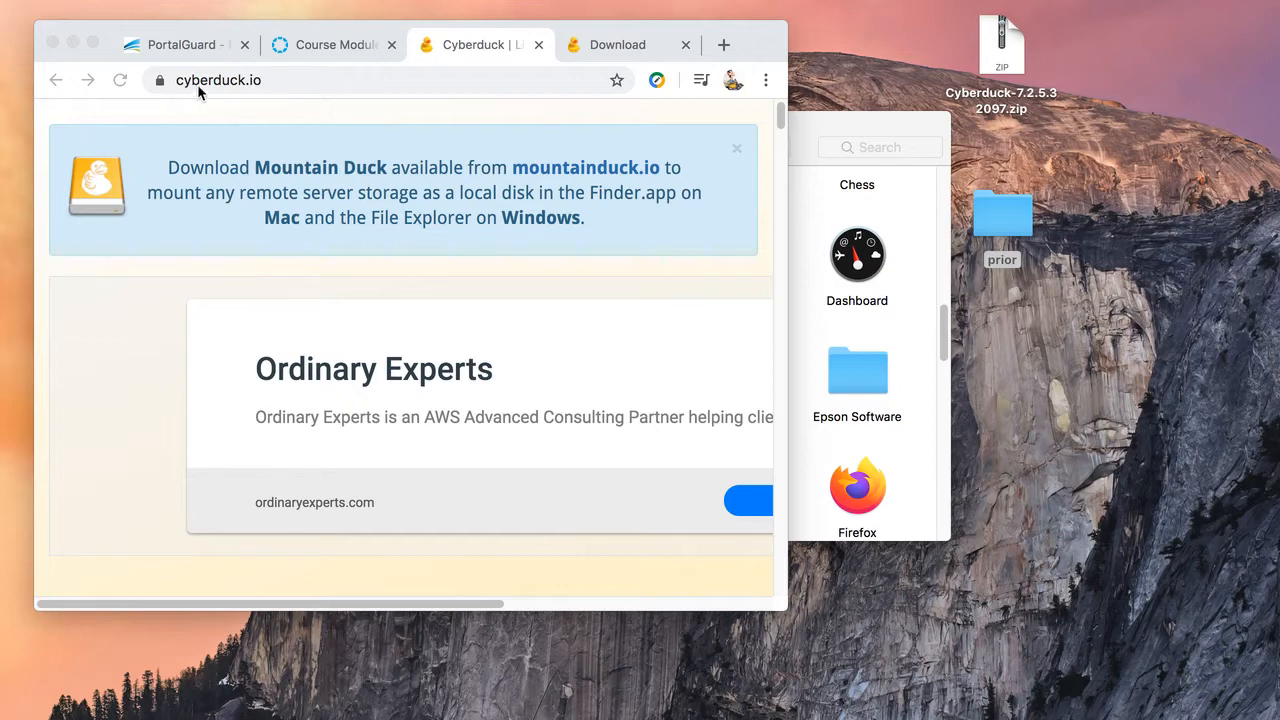
Show the Cyberduck 7.2.5 download page and widen Chrome so Windows and macOS downloads appear side by side
click(780, 109)
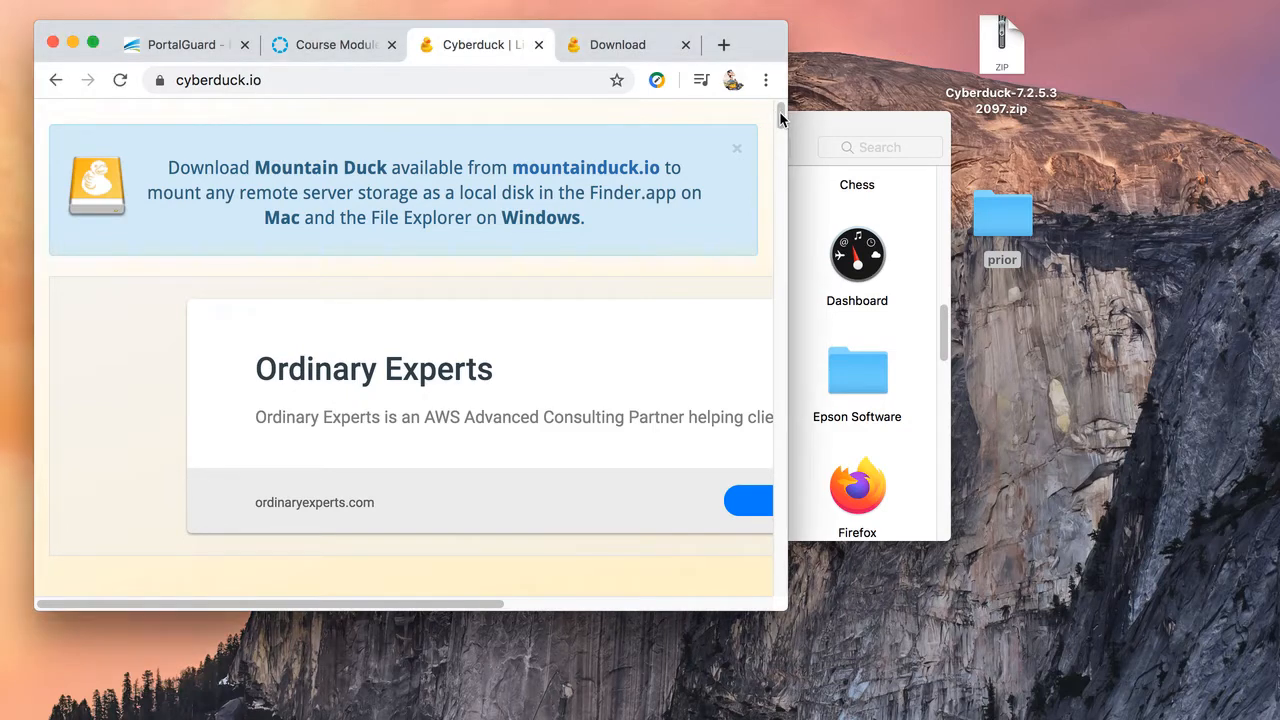
drag(781, 112, 773, 167)
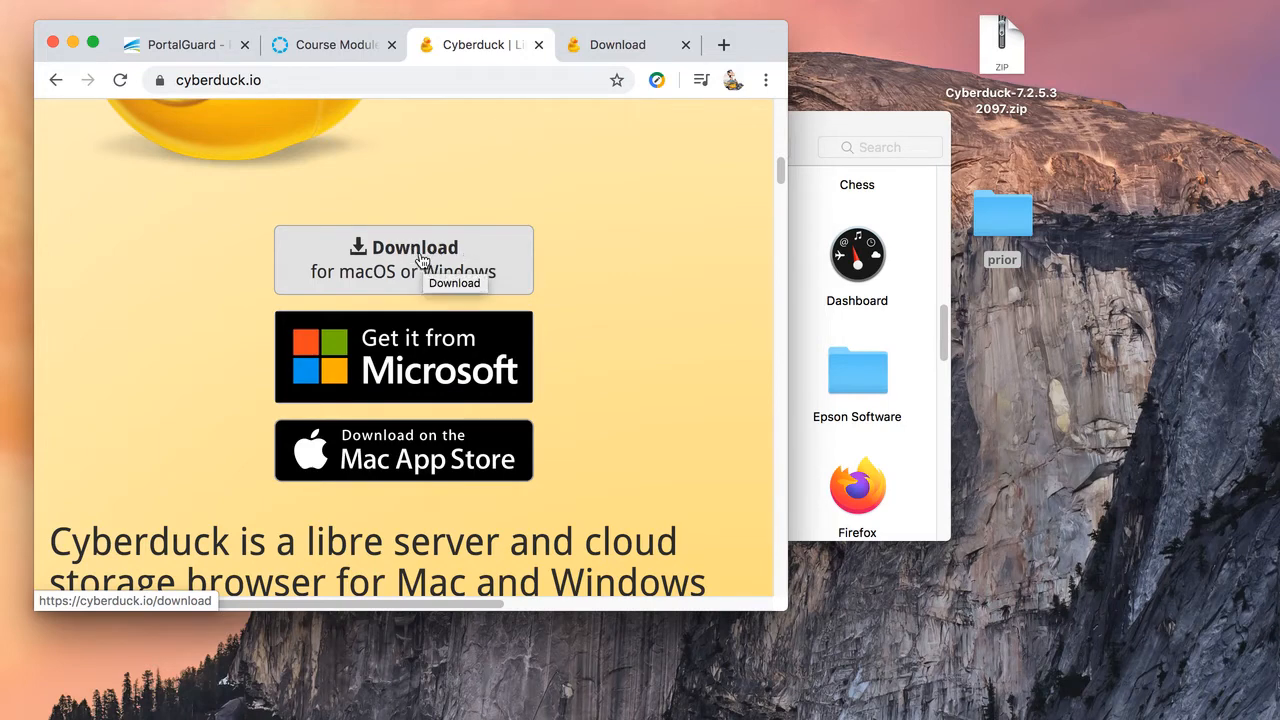
click(624, 44)
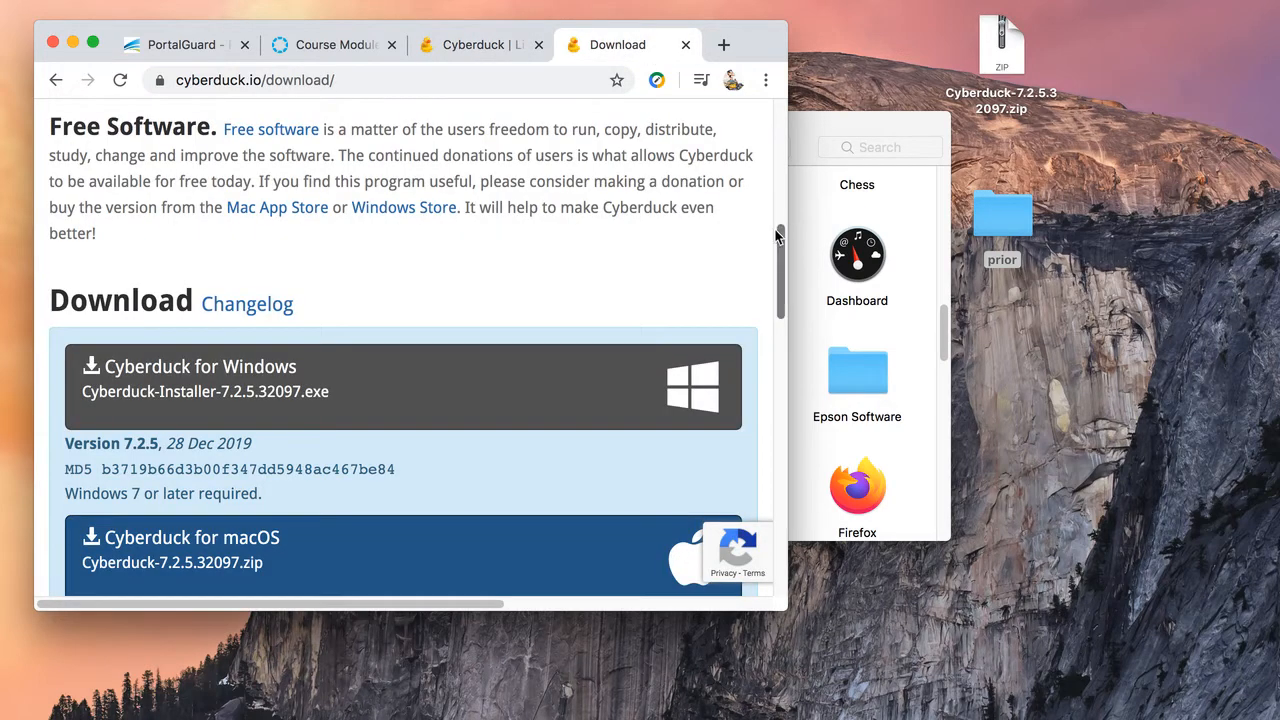
drag(789, 208, 1100, 272)
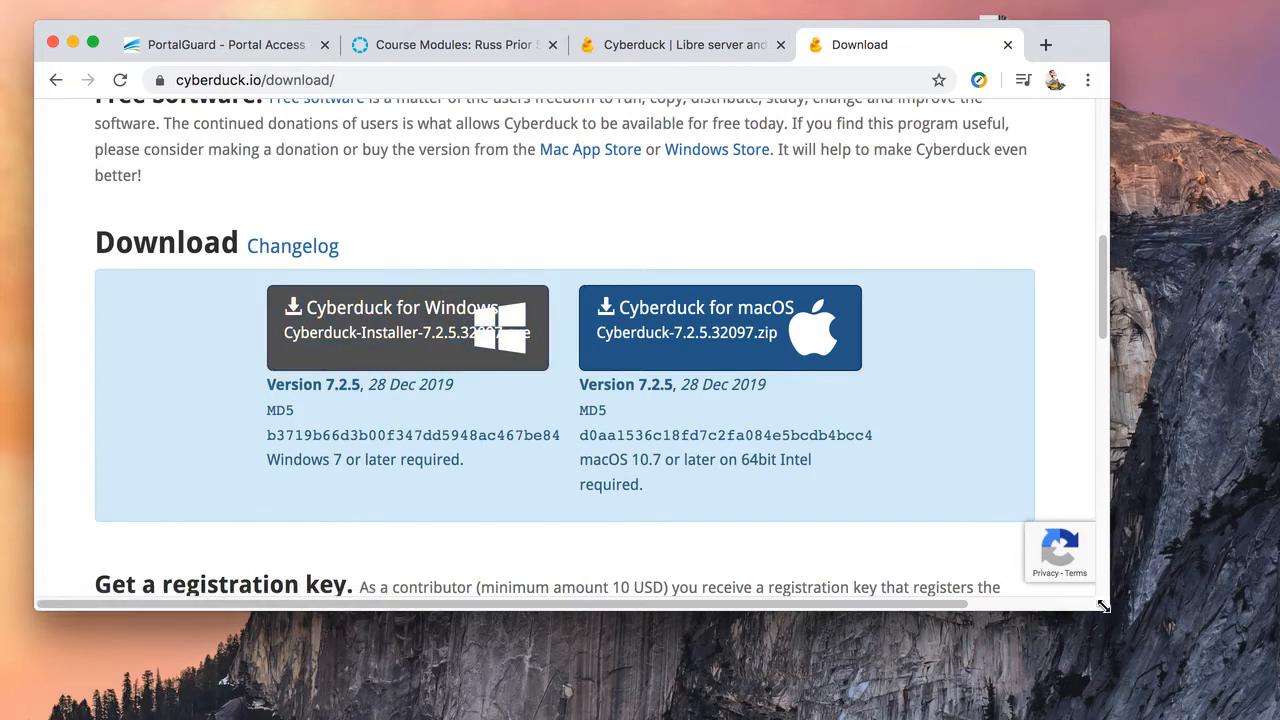
Shrink and lower Chrome, select the downloaded Cyberduck ZIP, and bring the Applications folder window forward
drag(1103, 606, 814, 544)
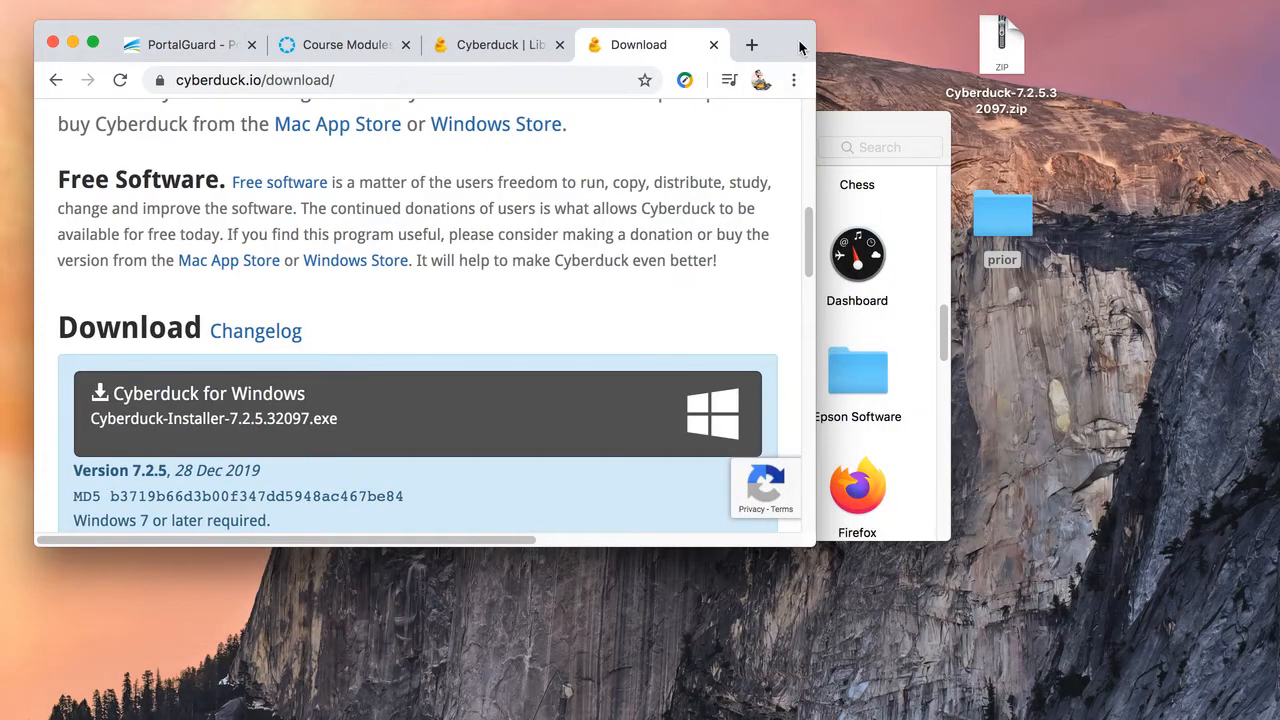
drag(782, 26, 772, 91)
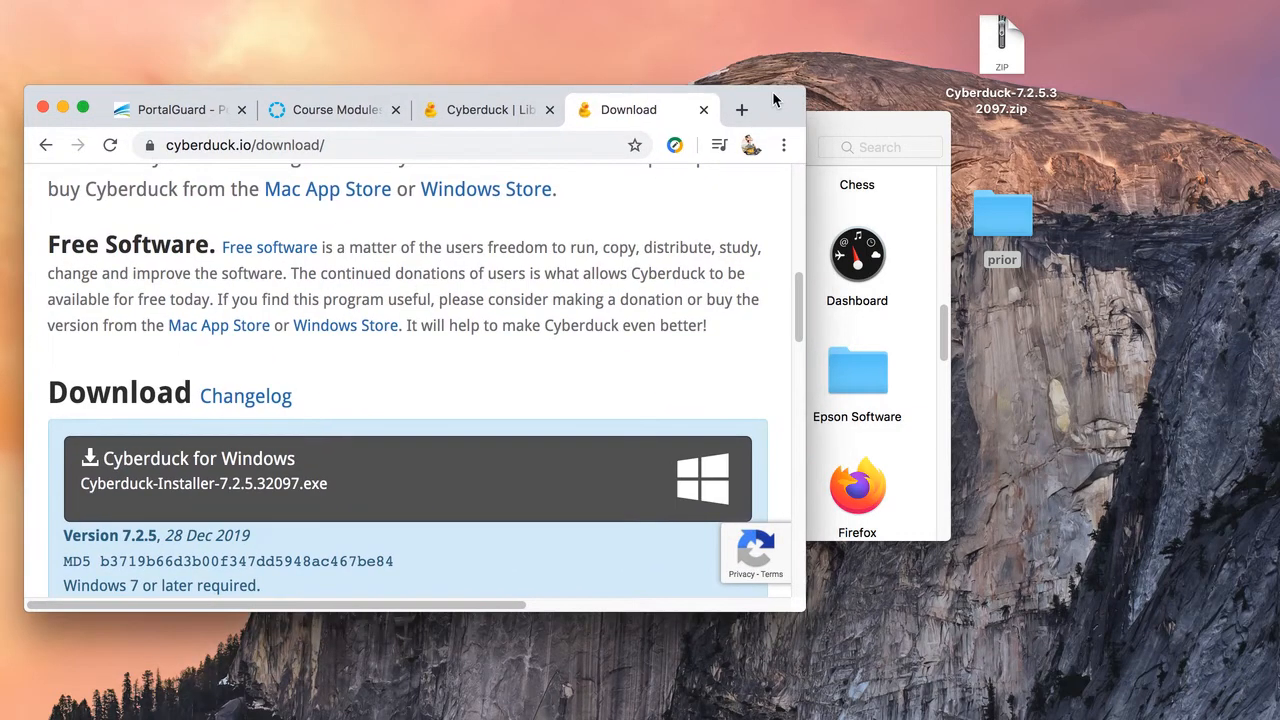
click(1003, 40)
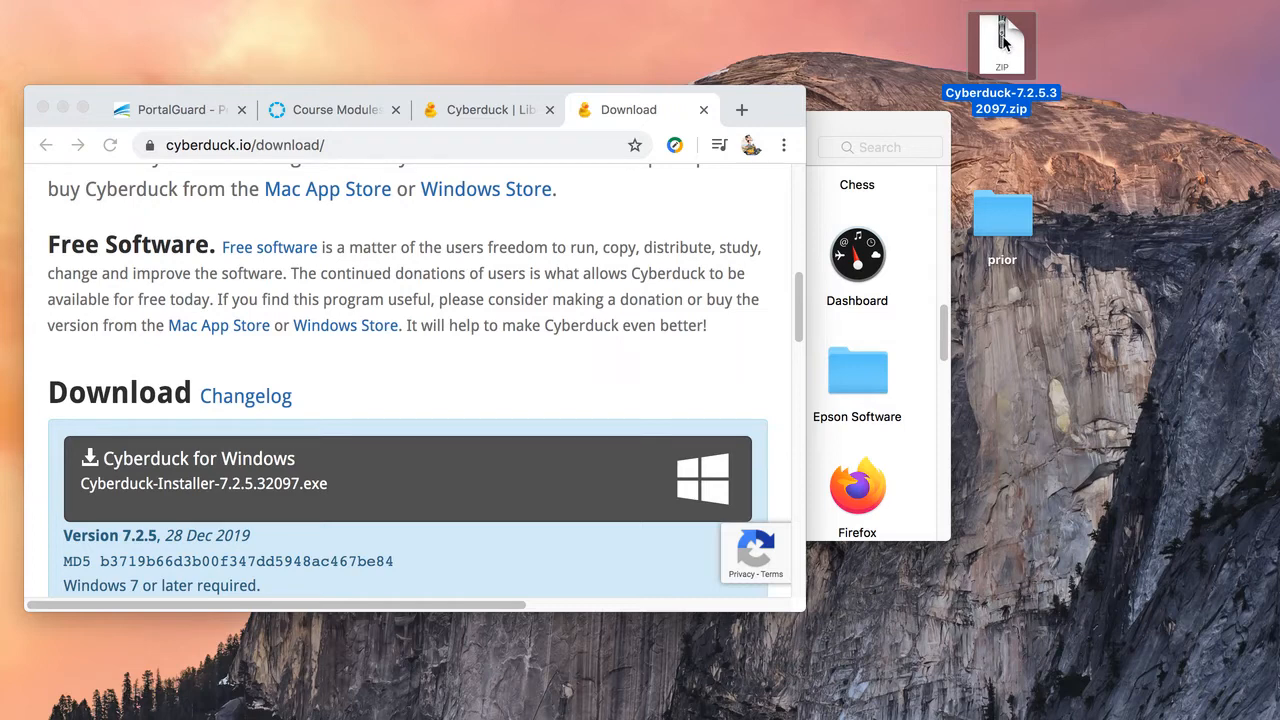
click(893, 115)
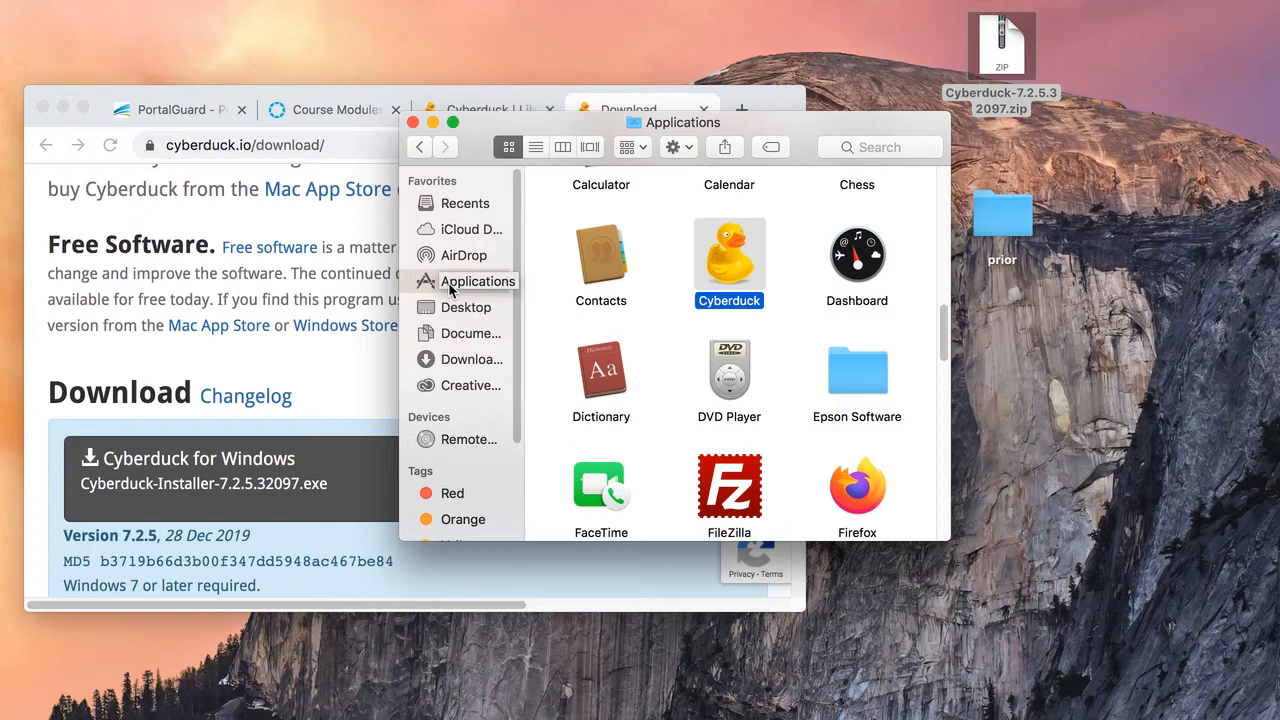
Minimize Chrome and launch Cyberduck from Finder's Applications folder
click(785, 96)
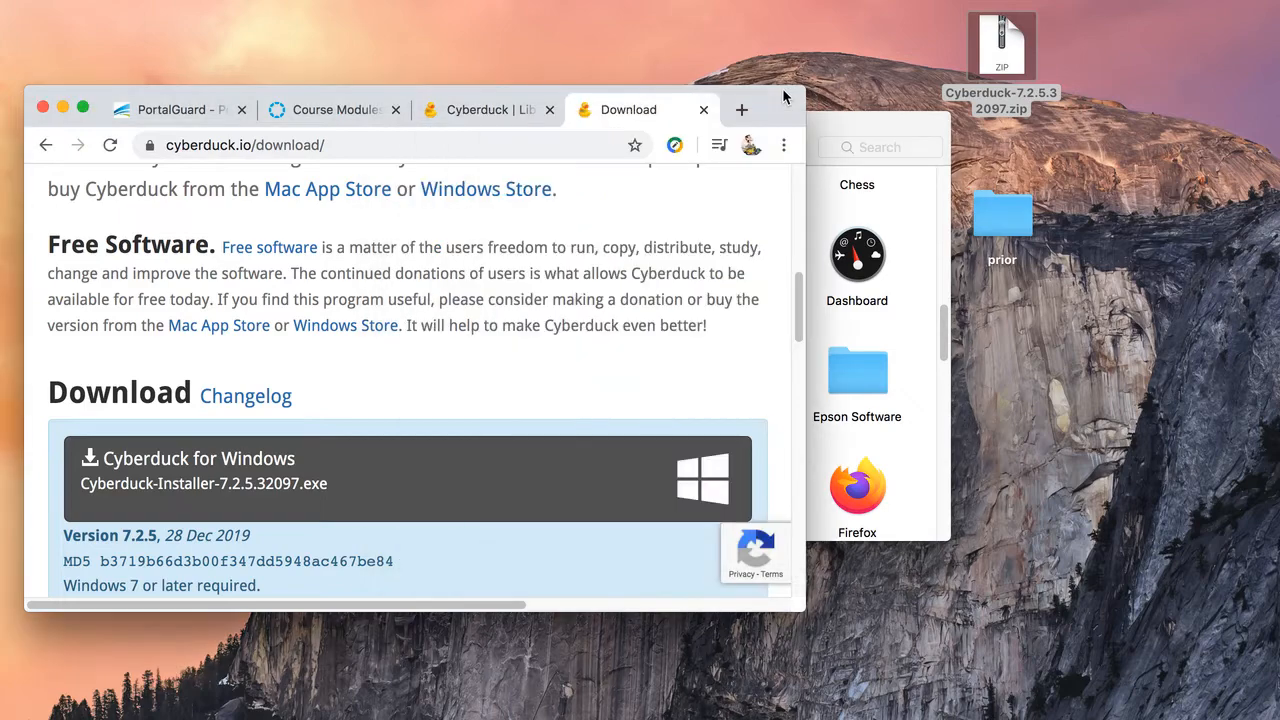
click(62, 107)
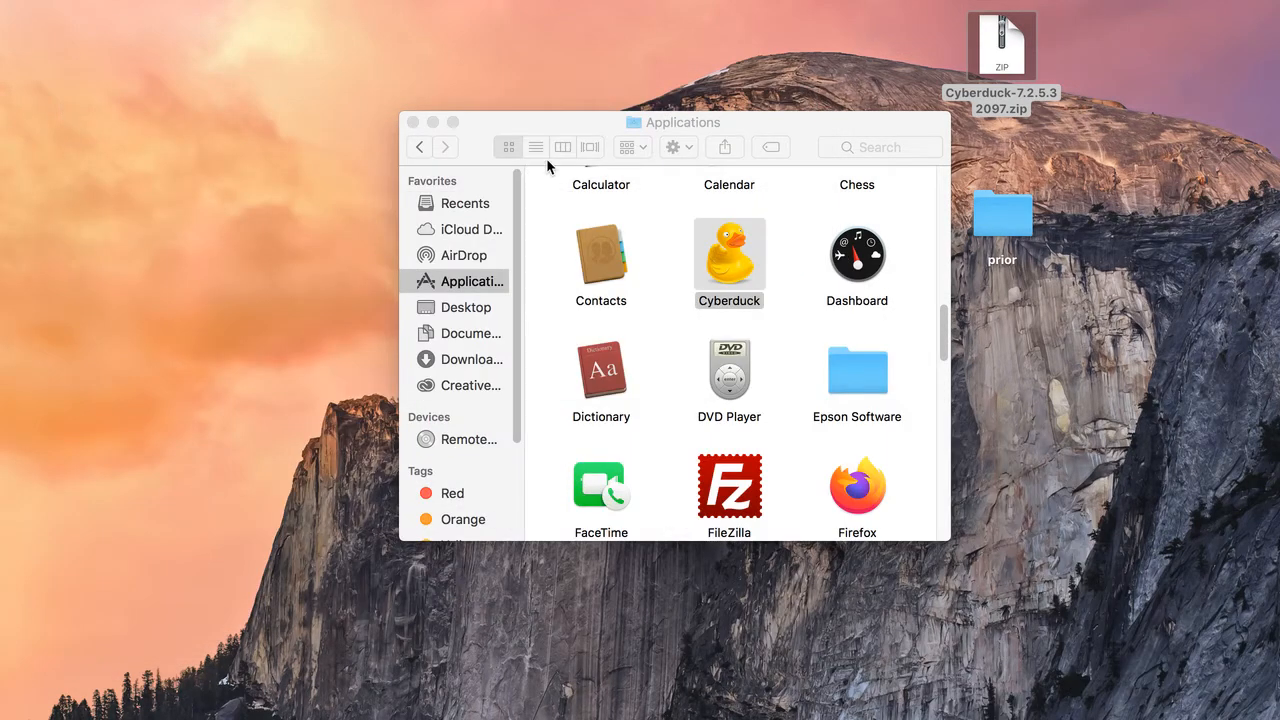
click(549, 113)
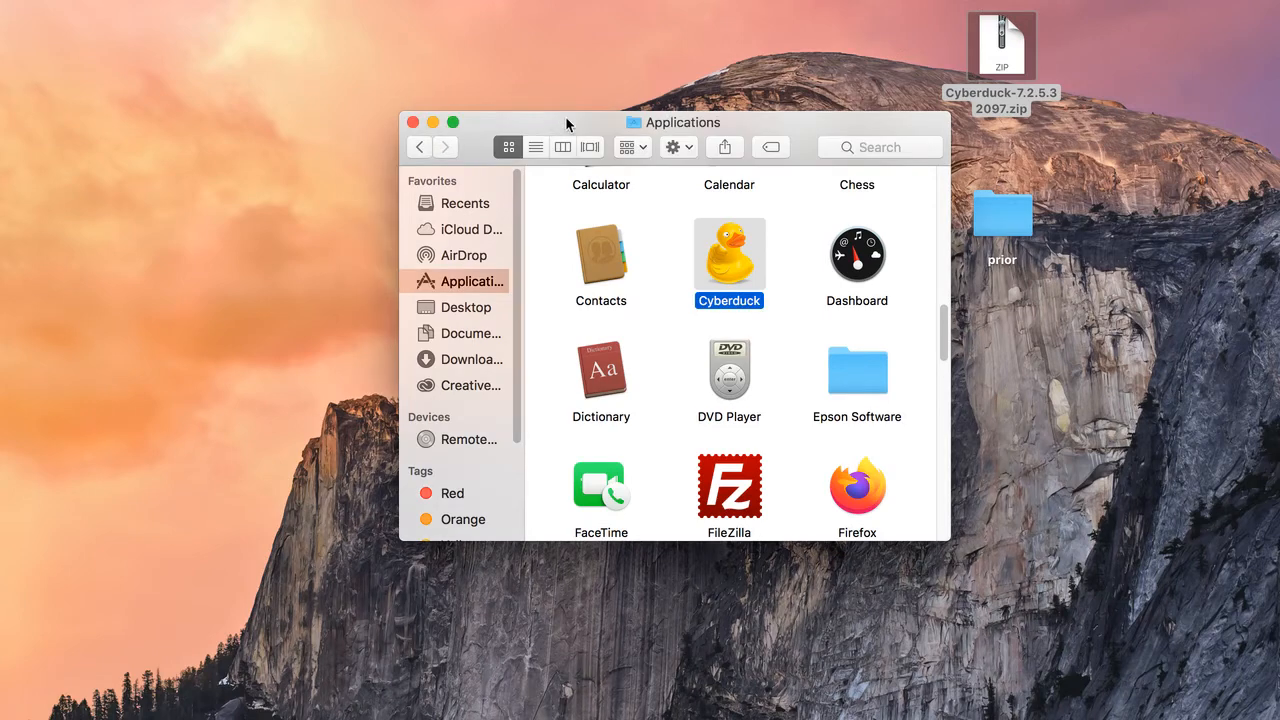
double_click(730, 262)
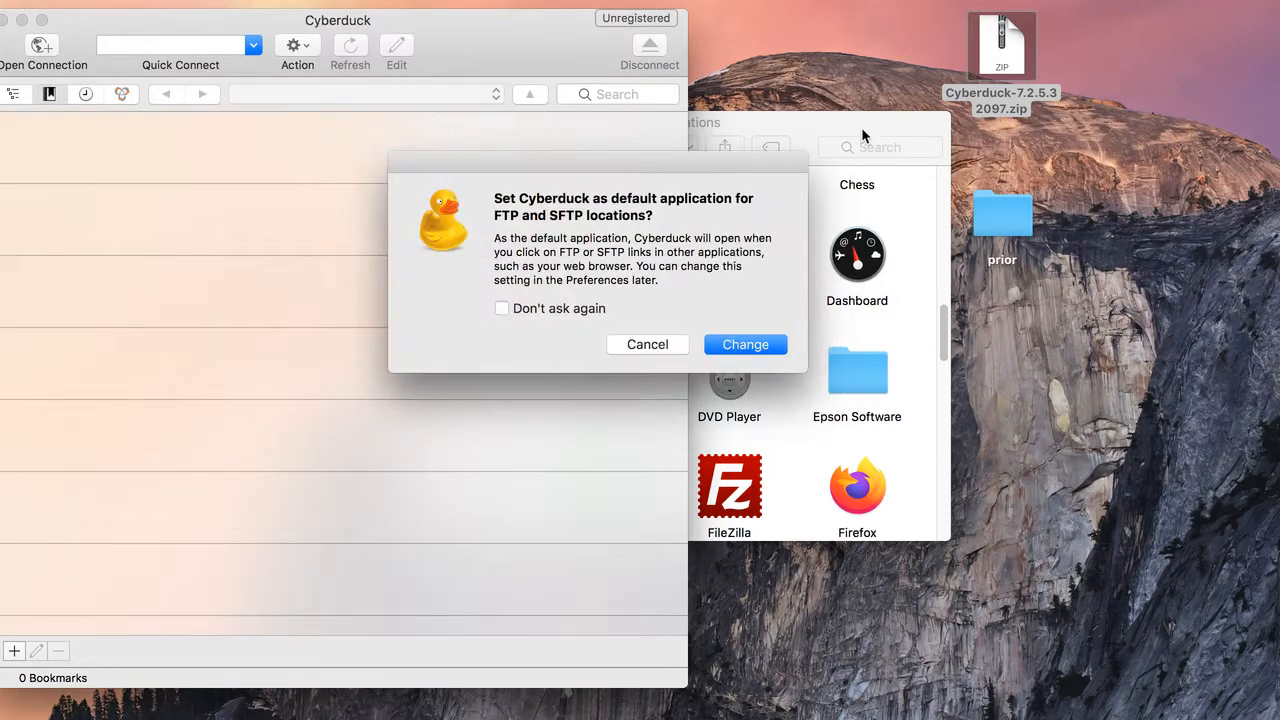
Move the Finder window aside, then cancel the default FTP/SFTP app prompt and the FileZilla bookmark import
click(854, 121)
drag(755, 122, 1275, 715)
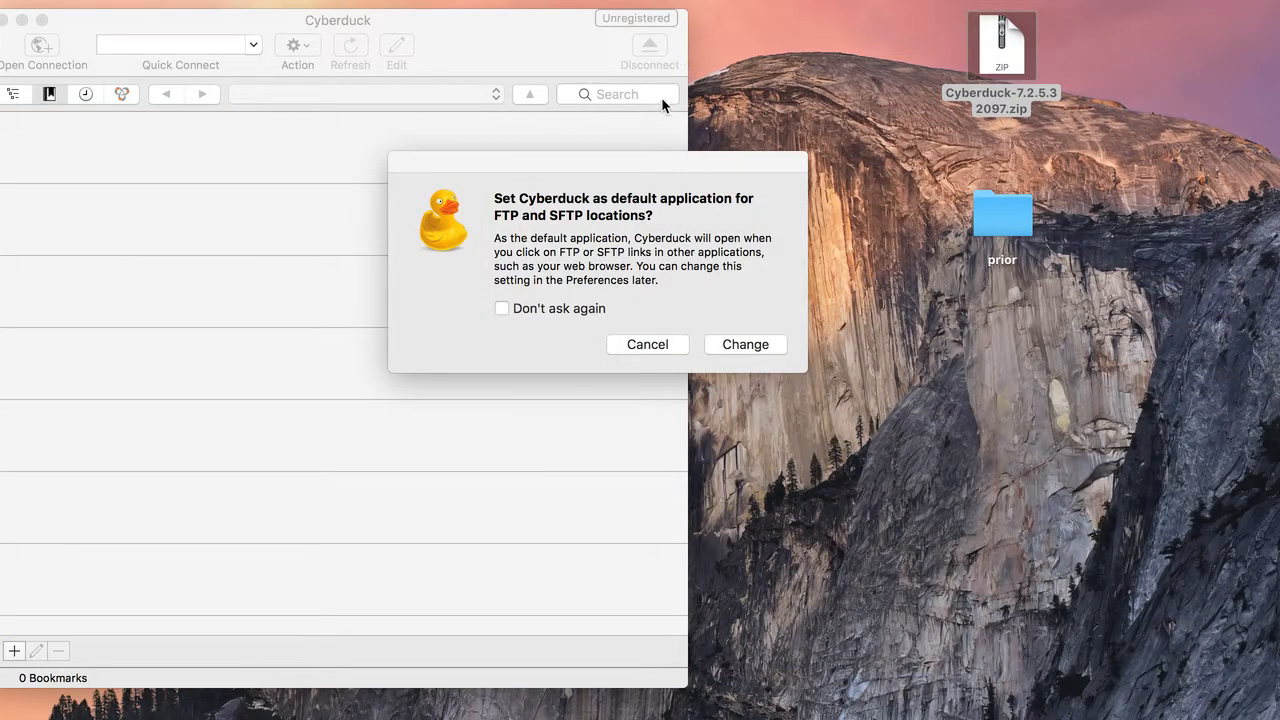
click(667, 174)
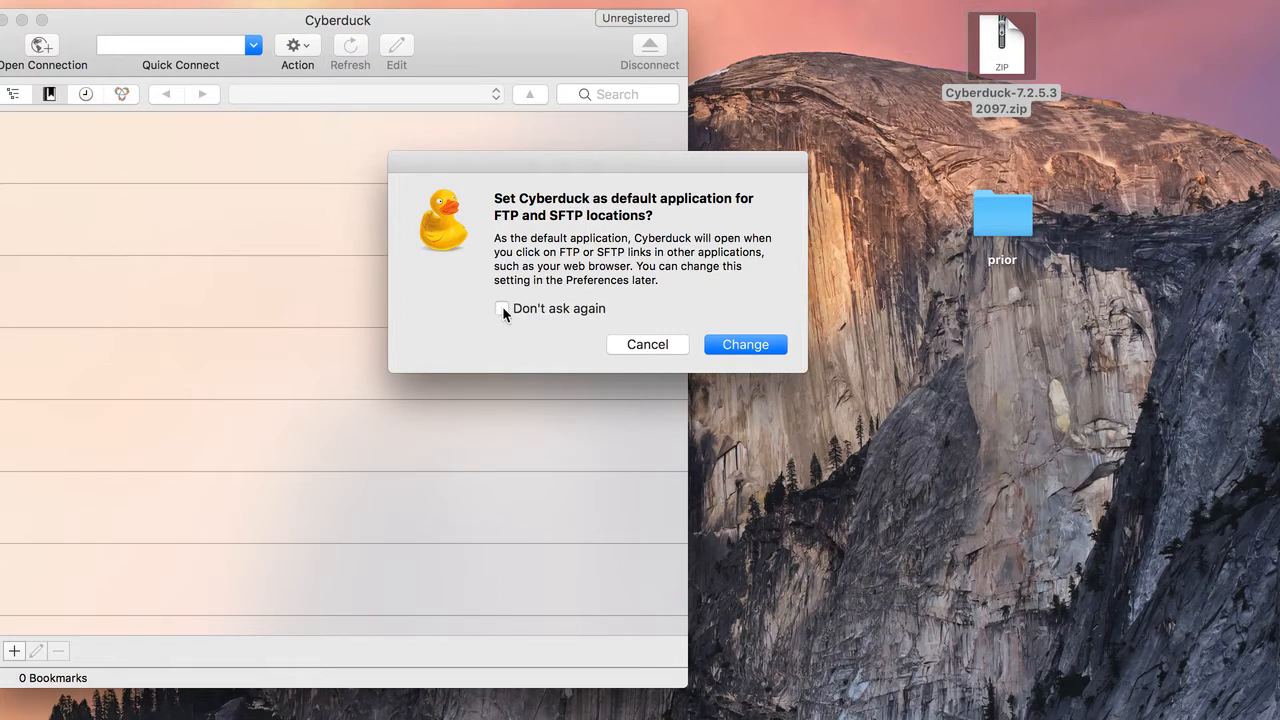
click(661, 344)
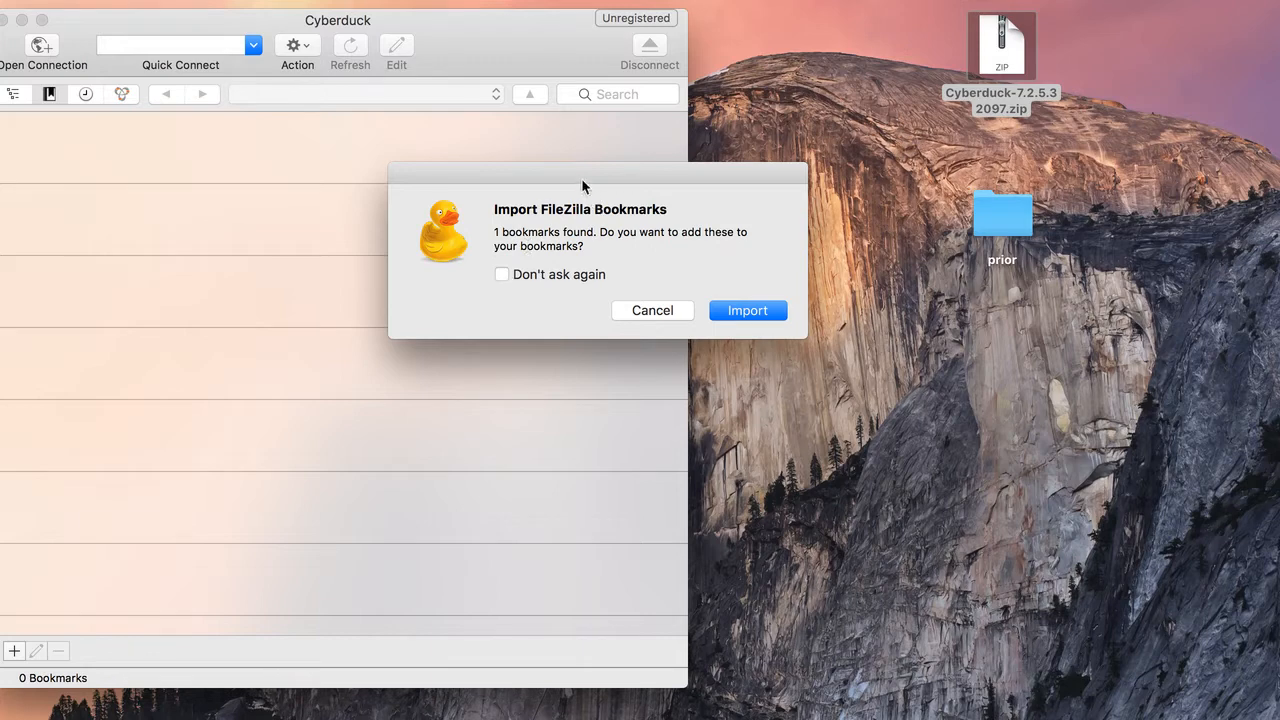
drag(581, 178, 607, 159)
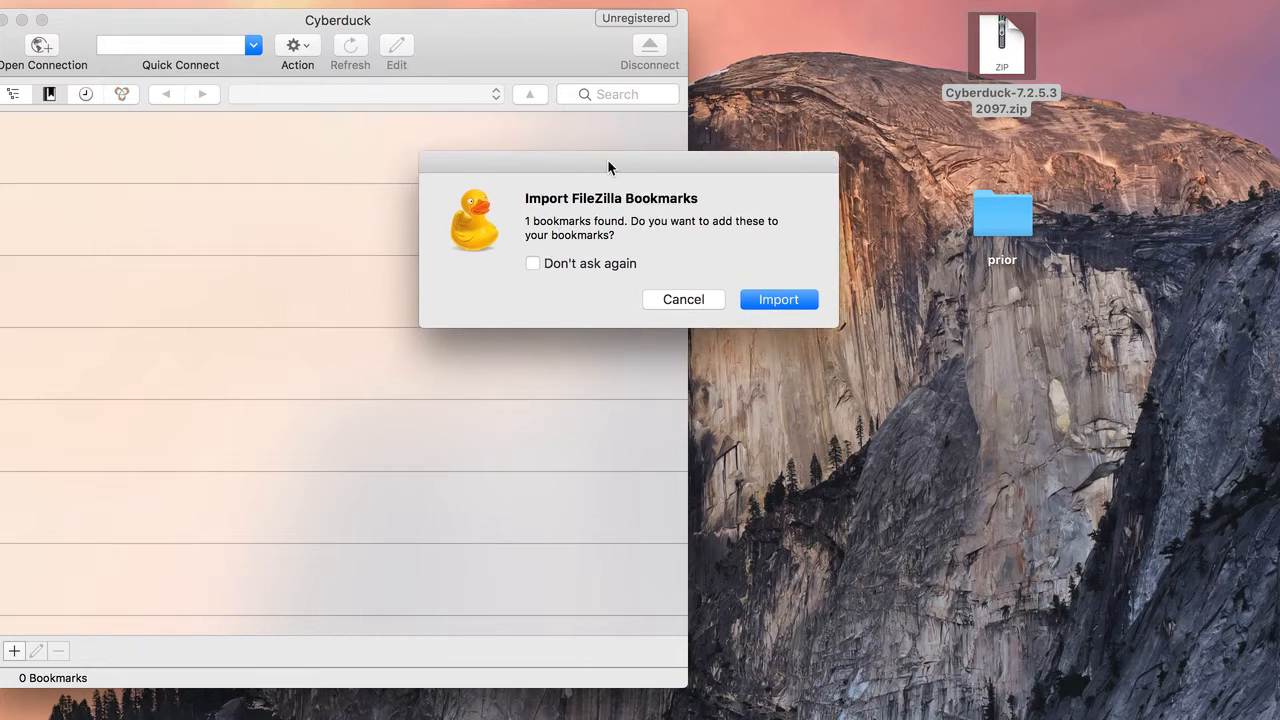
click(679, 299)
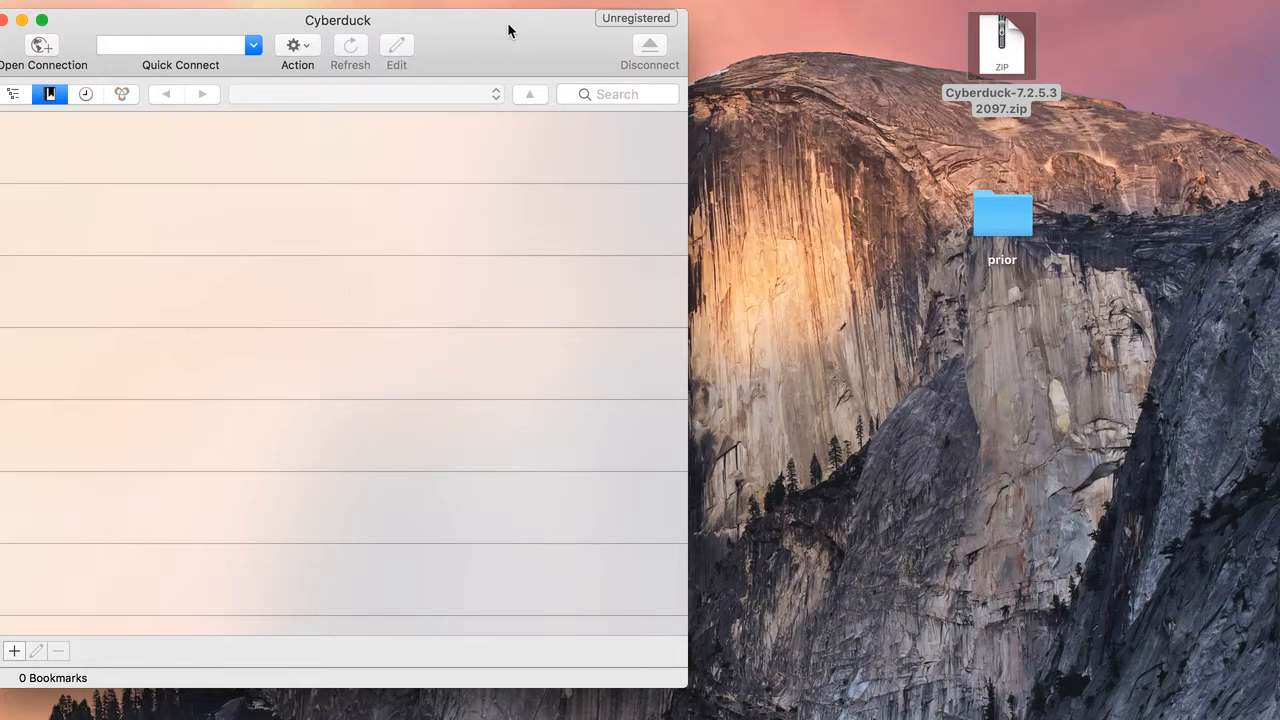
Drag the Cyberduck main window rightward so it sits fully on screen
drag(509, 29, 620, 36)
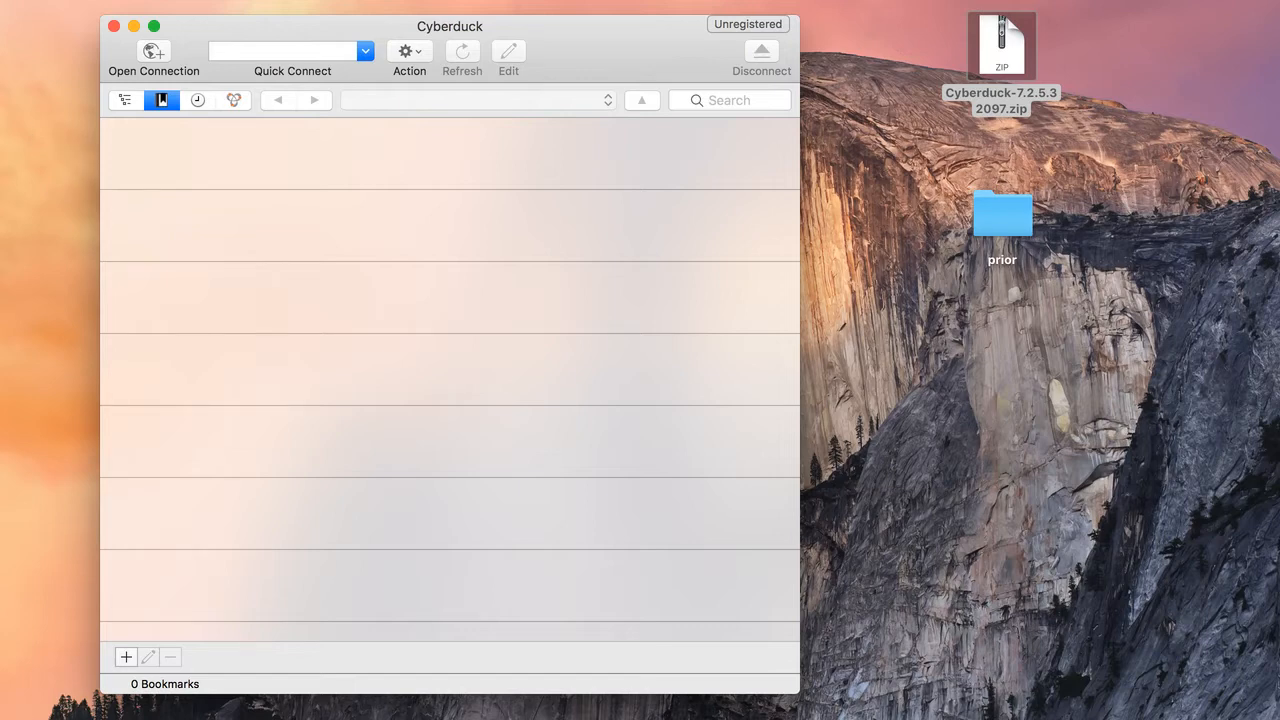
key(super+comma)
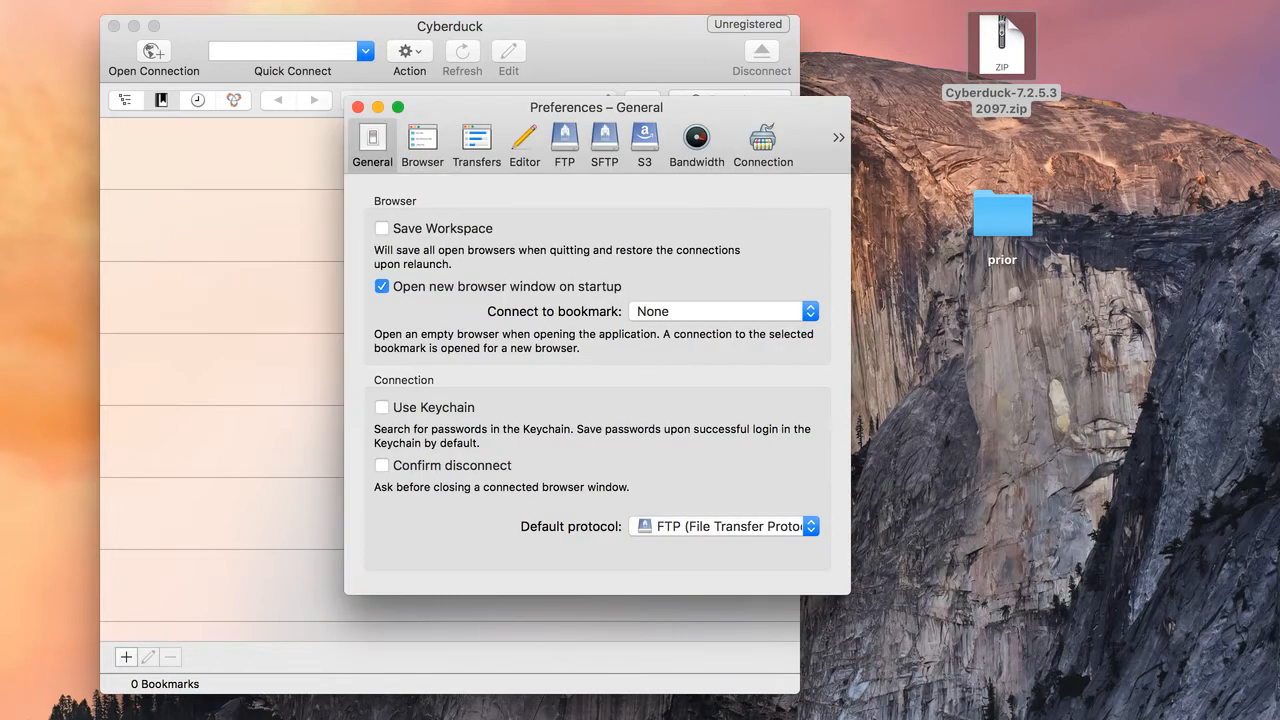
drag(779, 107, 857, 88)
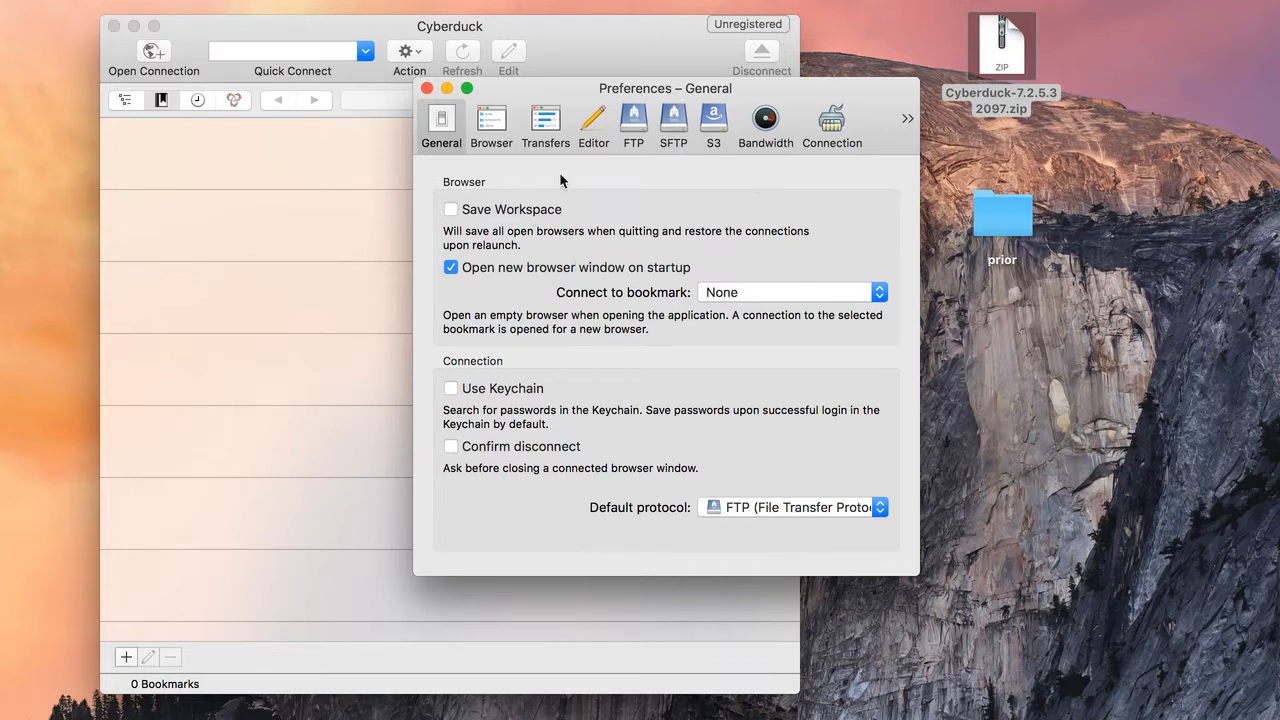
click(451, 210)
click(451, 388)
click(451, 210)
click(452, 389)
click(452, 211)
click(453, 389)
click(451, 209)
click(451, 390)
click(427, 88)
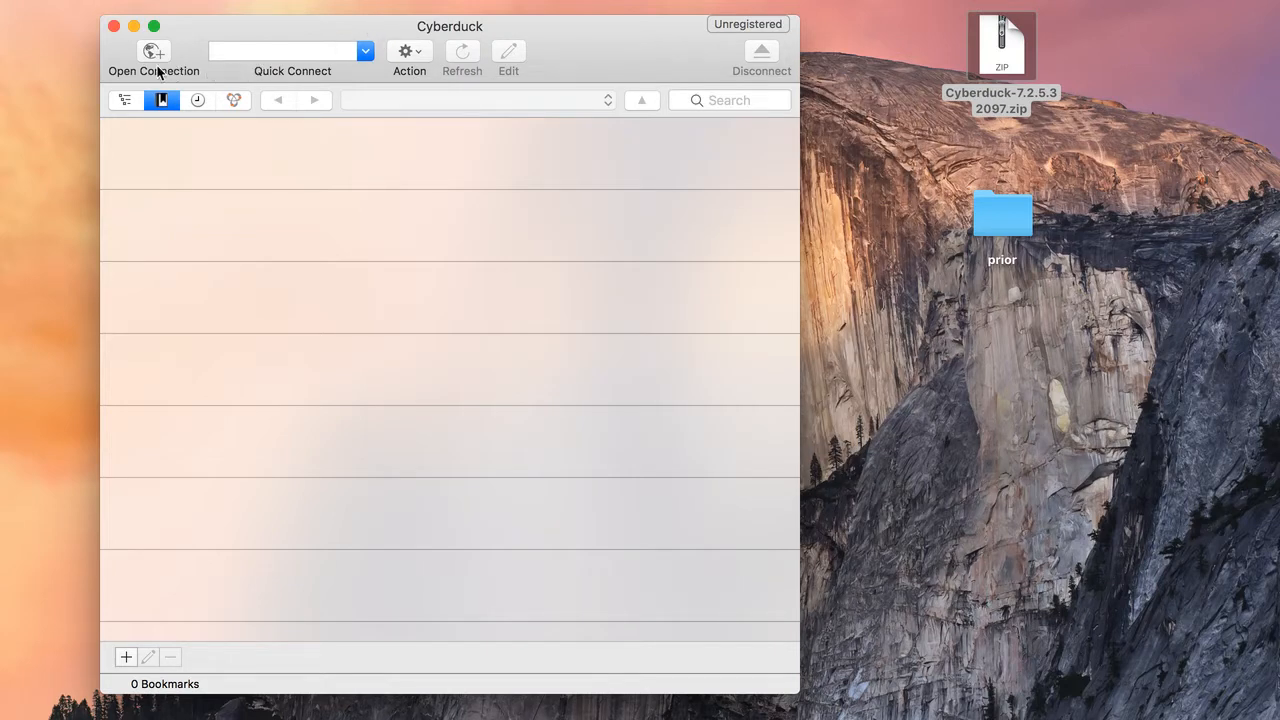
Open an SFTP connection to mat.miracosta.edu, entering the account username and password
click(161, 48)
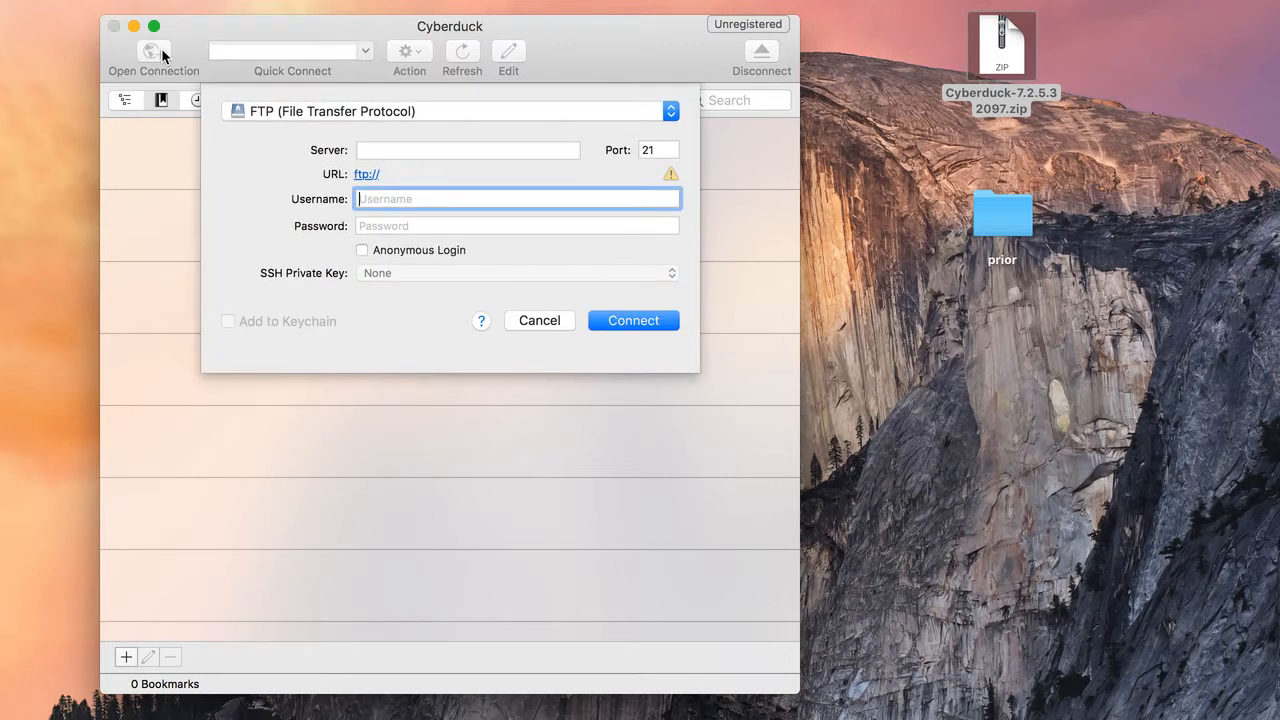
click(498, 110)
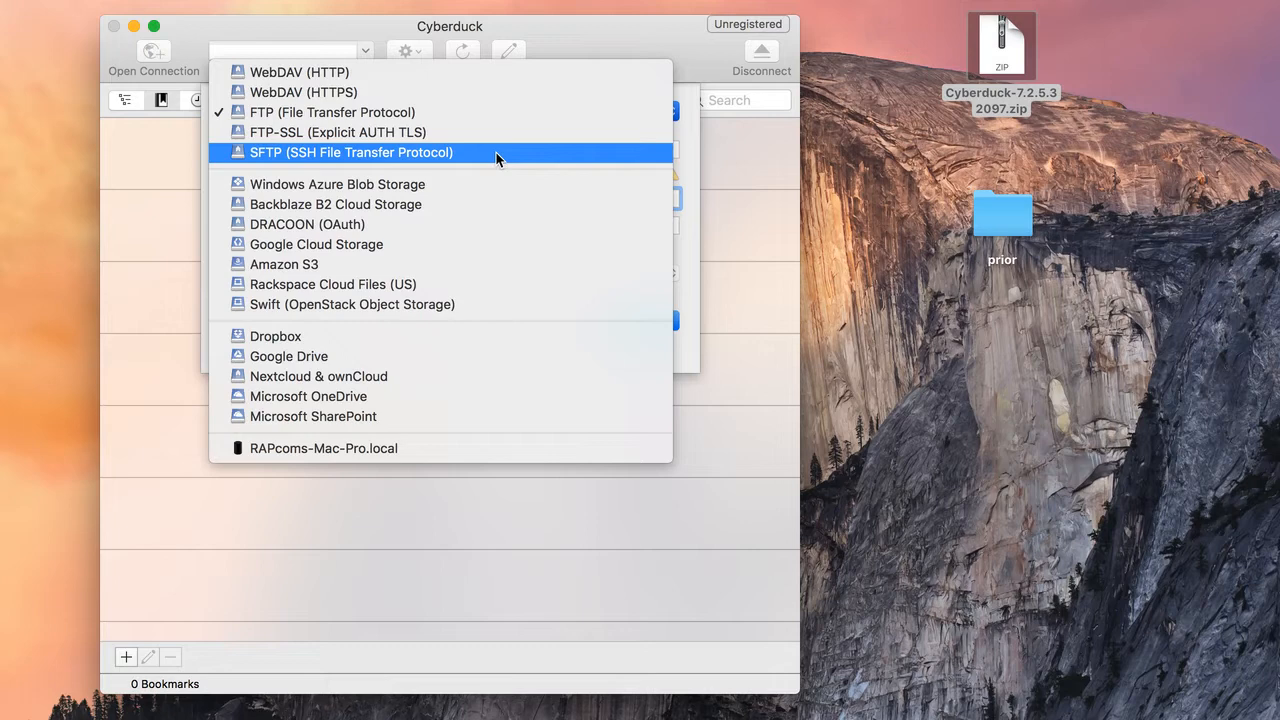
click(496, 152)
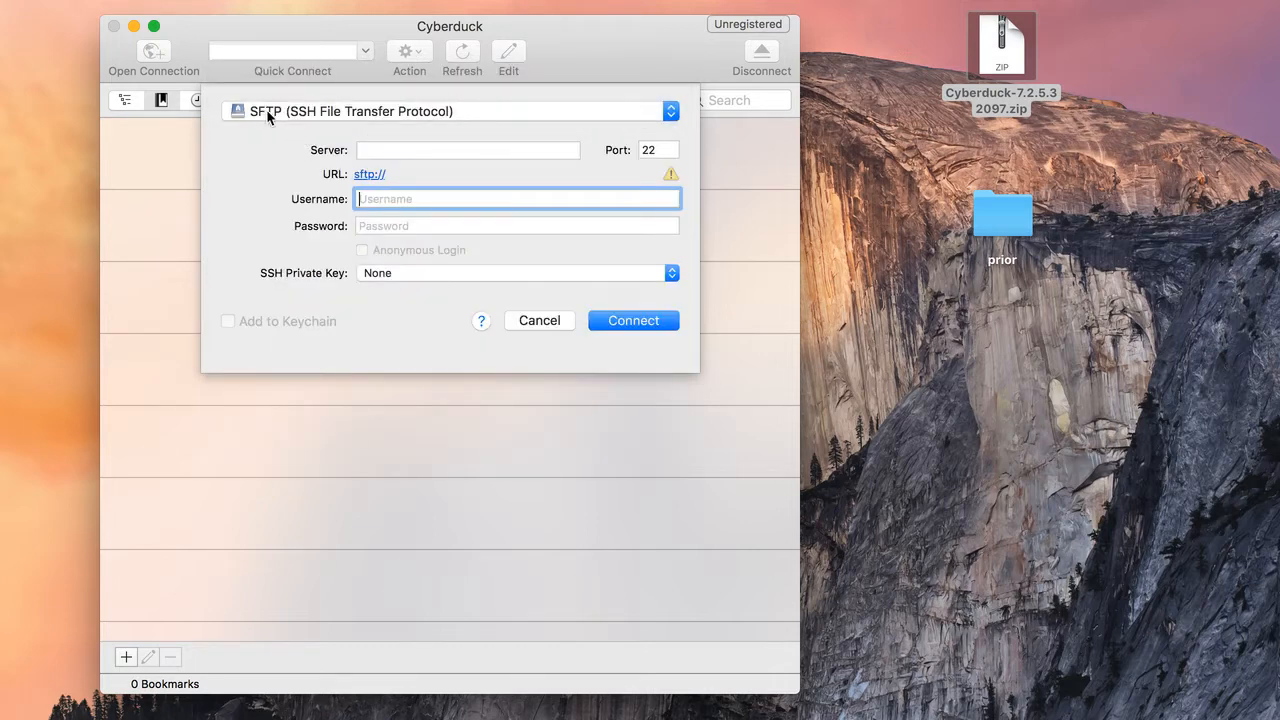
click(395, 148)
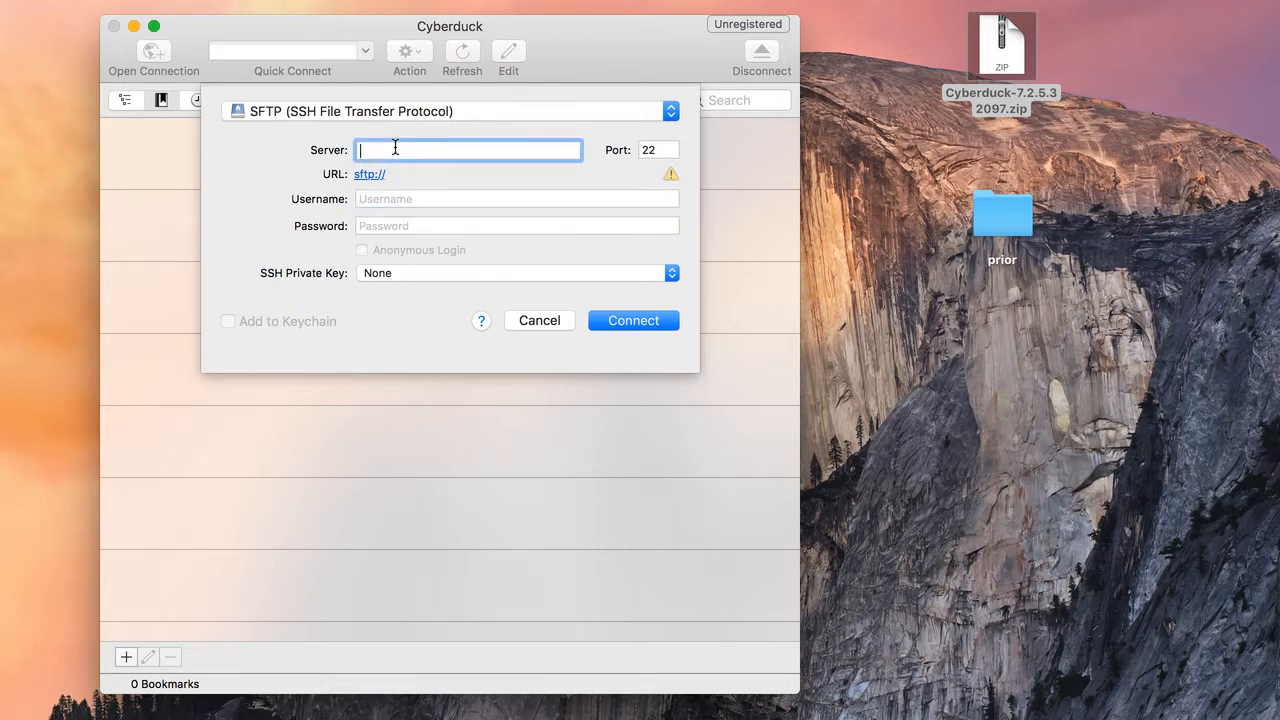
text(mat.mira)
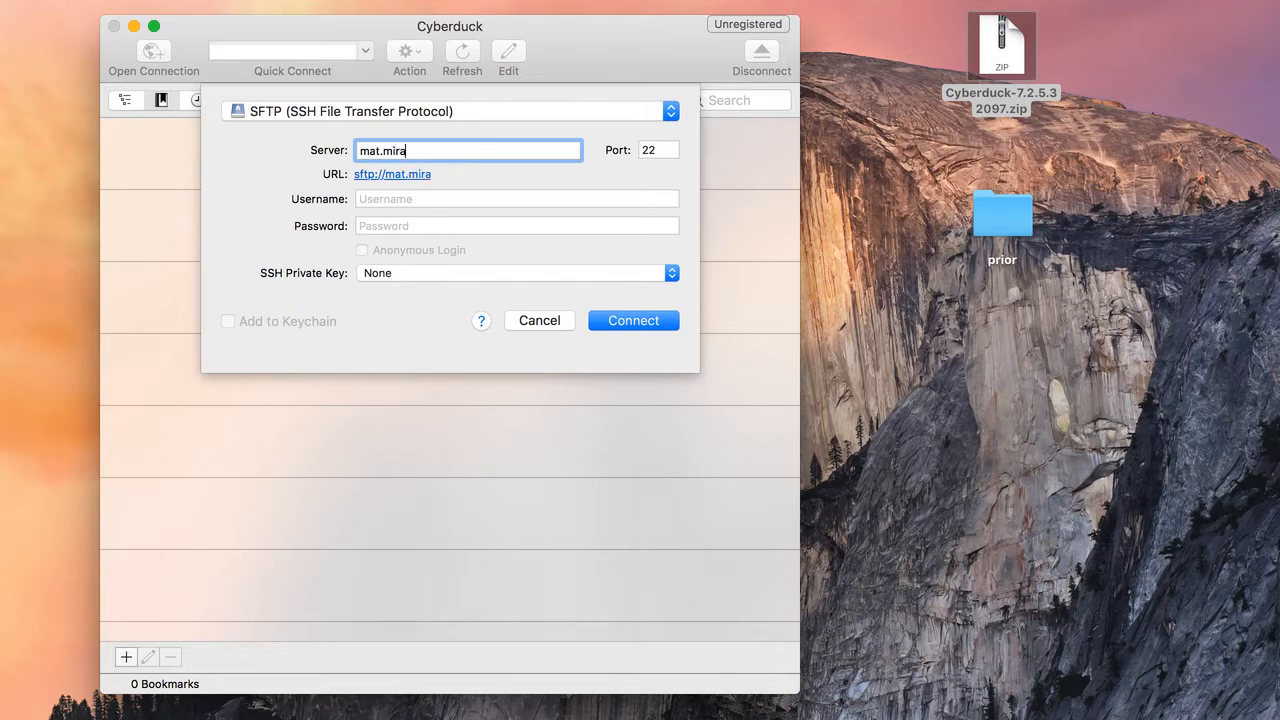
text(costa.edu)
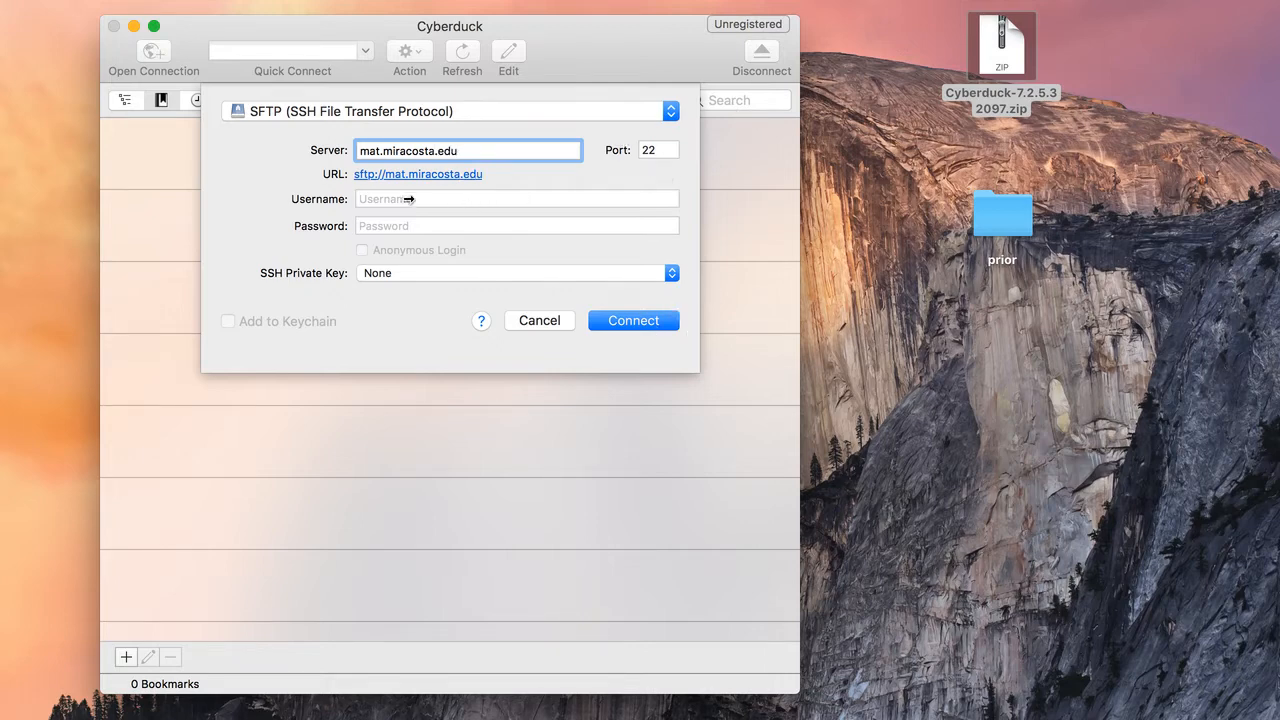
click(378, 197)
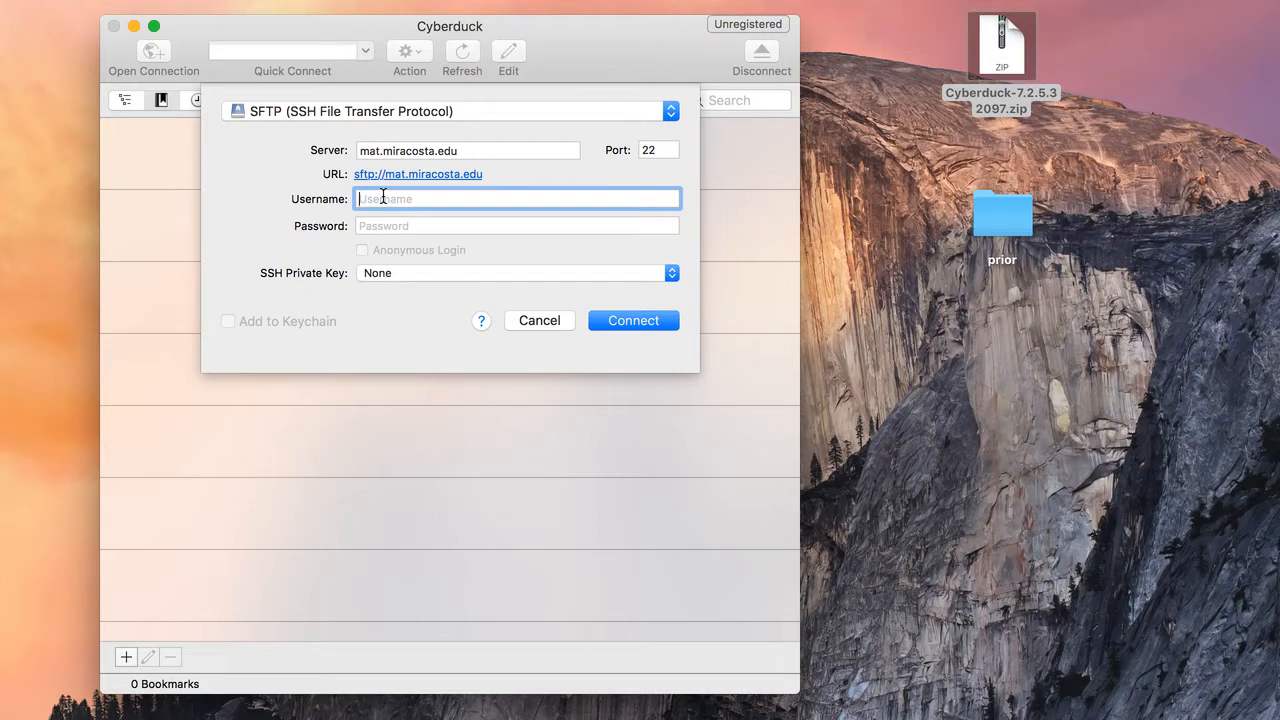
text(prior)
key(super+Left)
text(r)
click(399, 225)
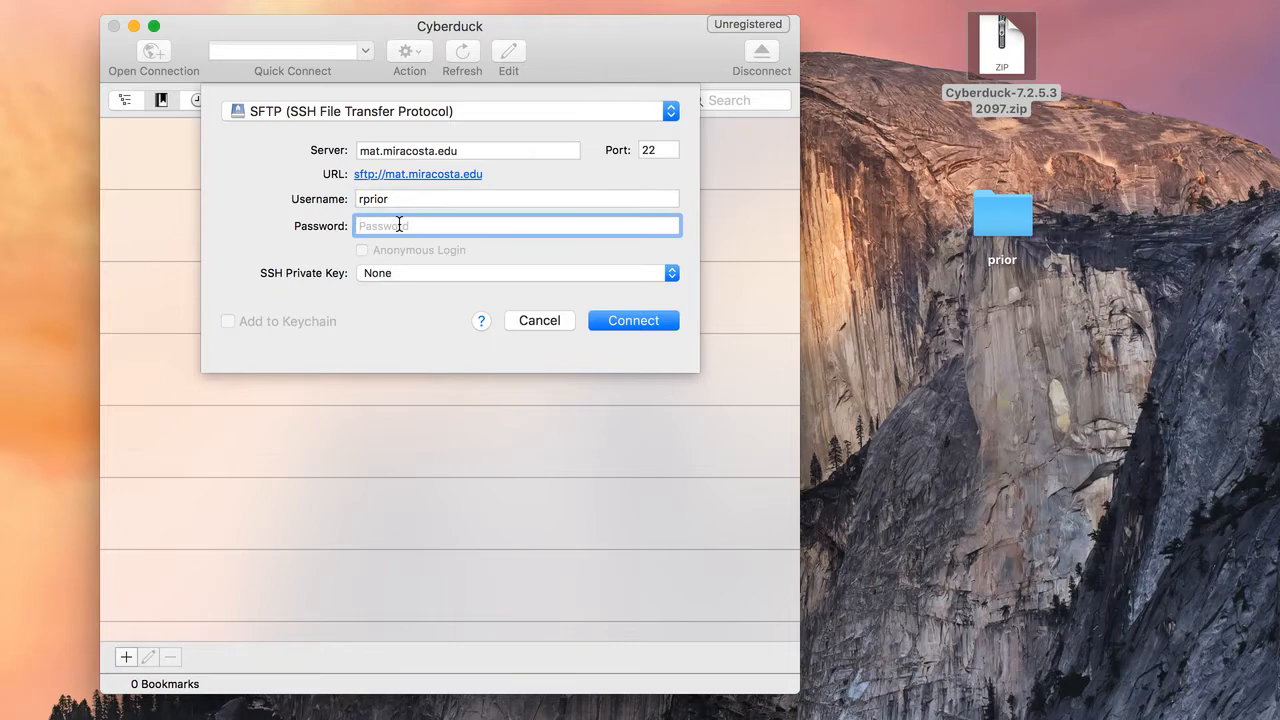
text(****************)
click(626, 320)
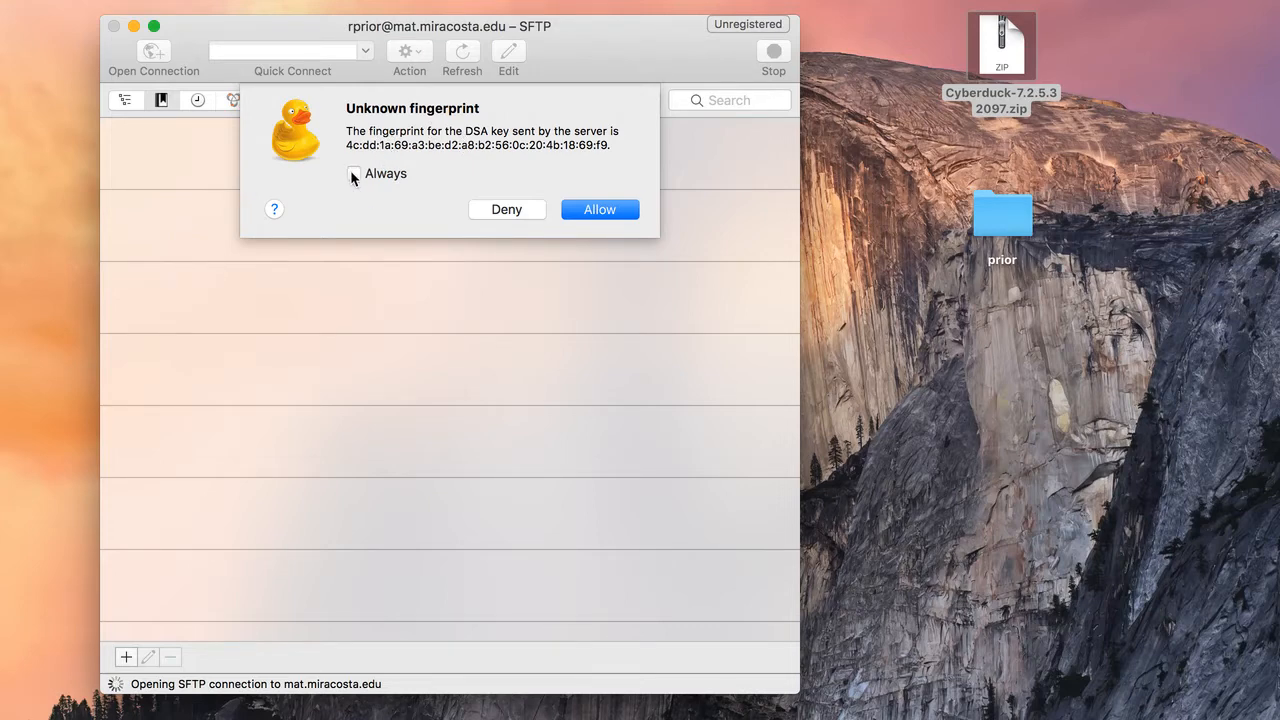
Allow the unknown key, then expand MAT125_Prior > studentwork > prior to reveal prior-ex-01.html
click(598, 210)
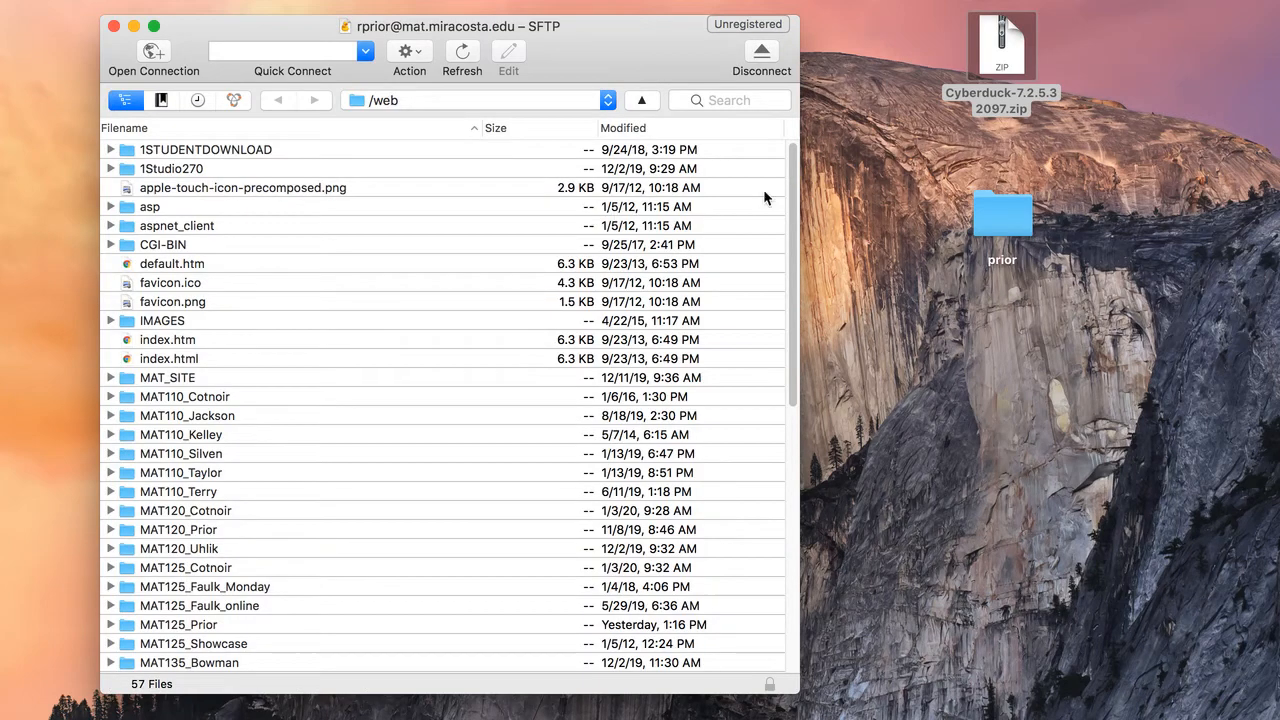
drag(791, 178, 803, 340)
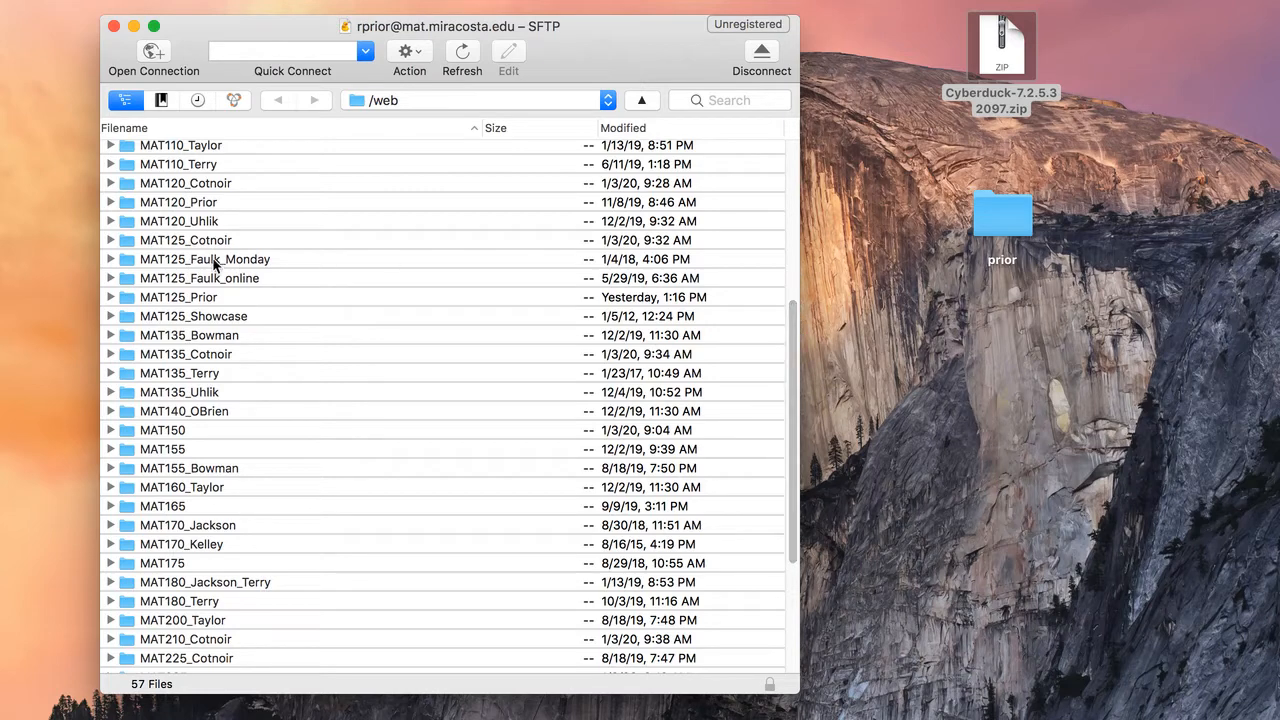
click(122, 300)
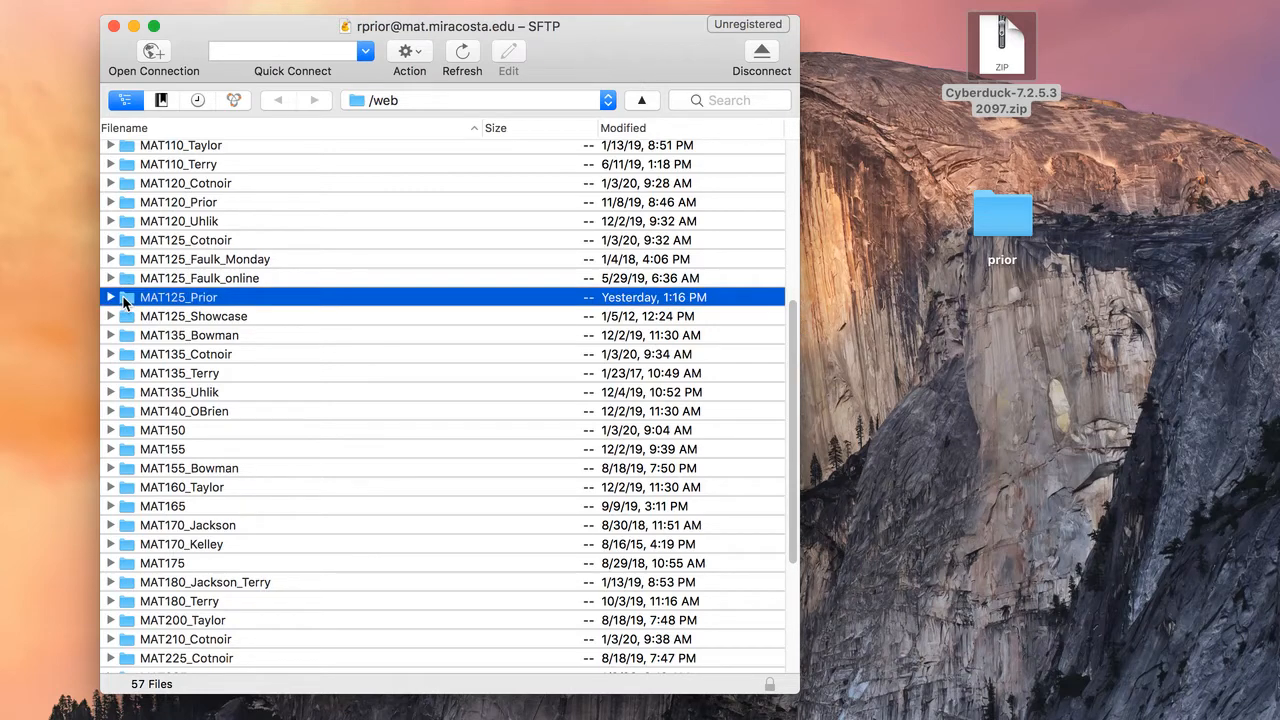
click(110, 298)
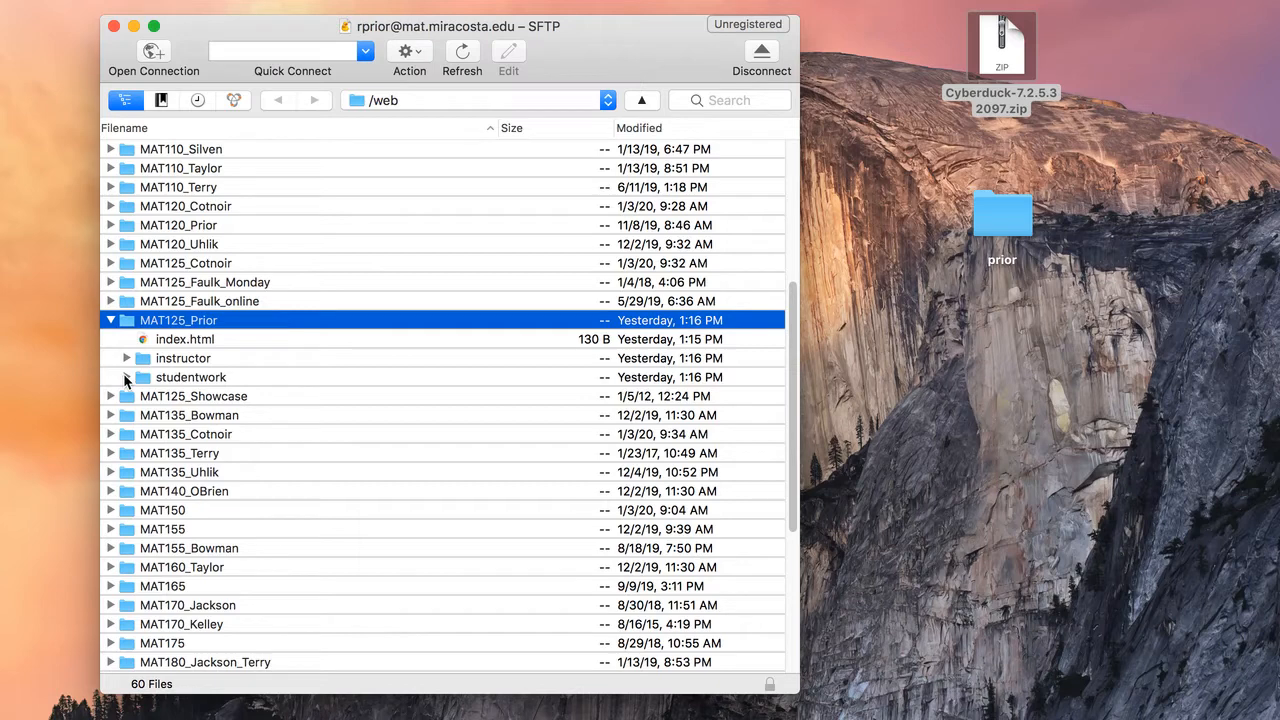
click(126, 377)
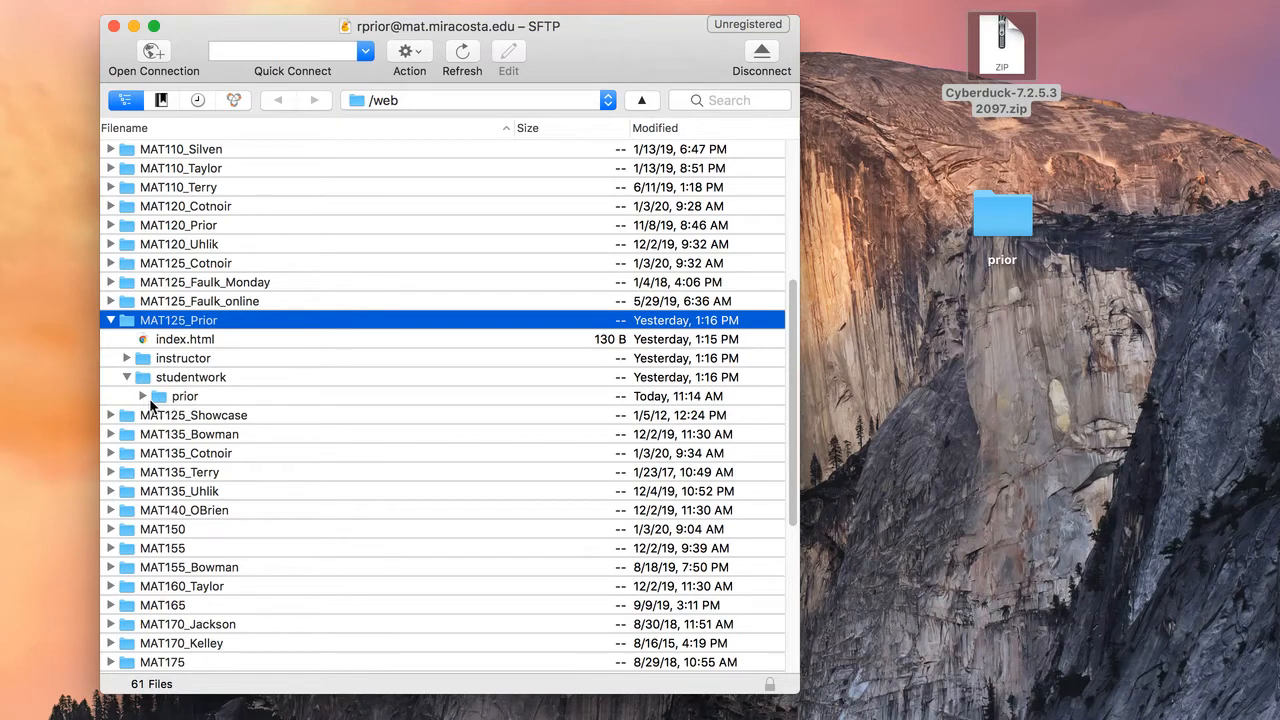
click(143, 397)
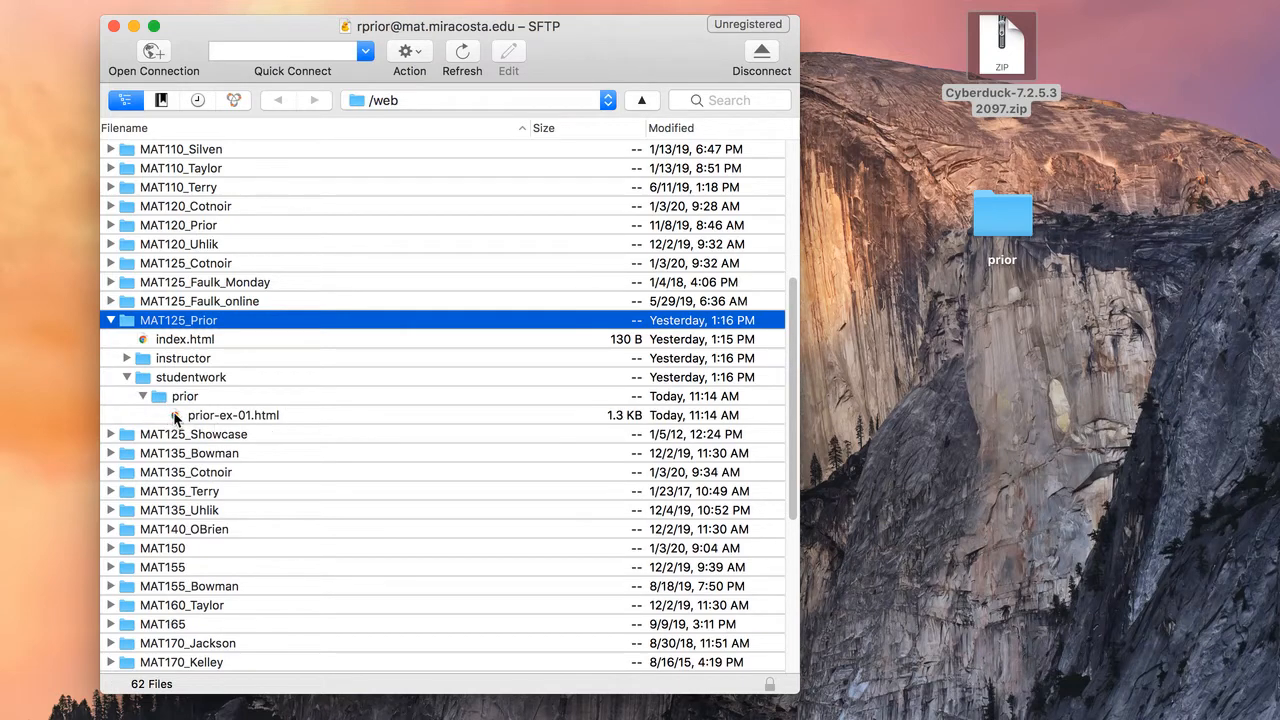
Drag prior-ex-01.html to the desktop, allowing the key and logging in with the account password
drag(175, 418, 959, 370)
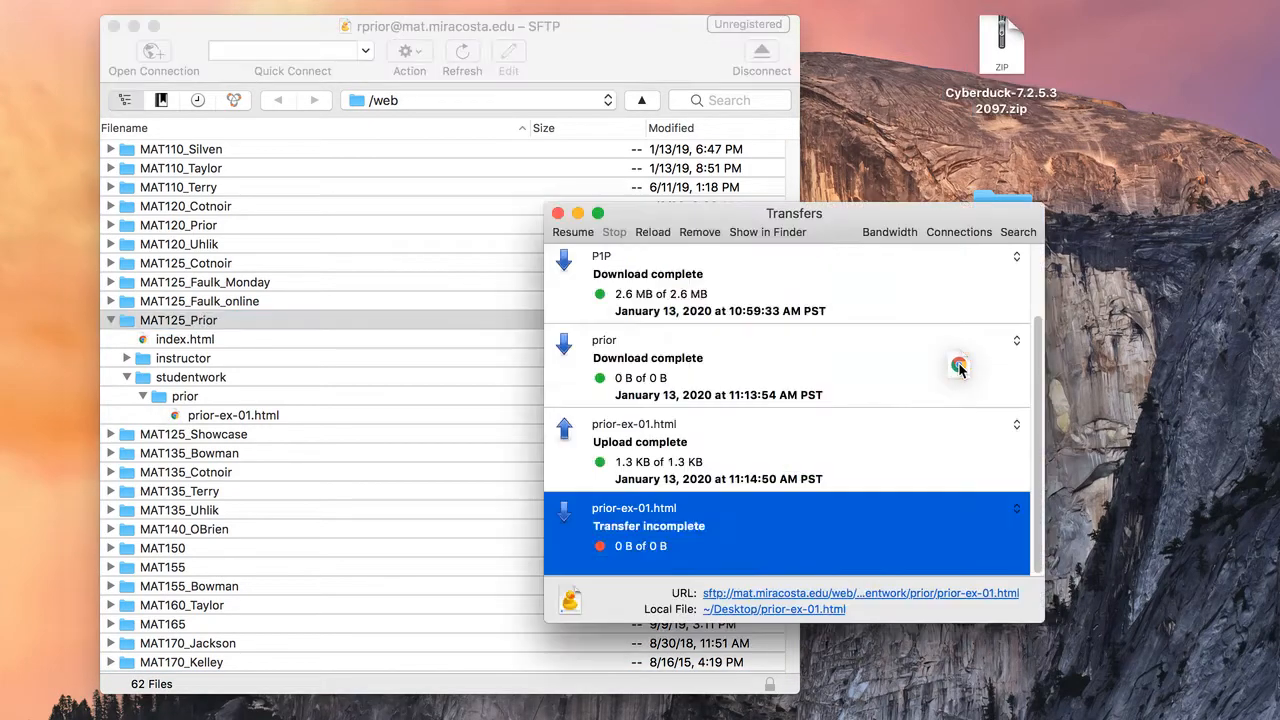
click(959, 370)
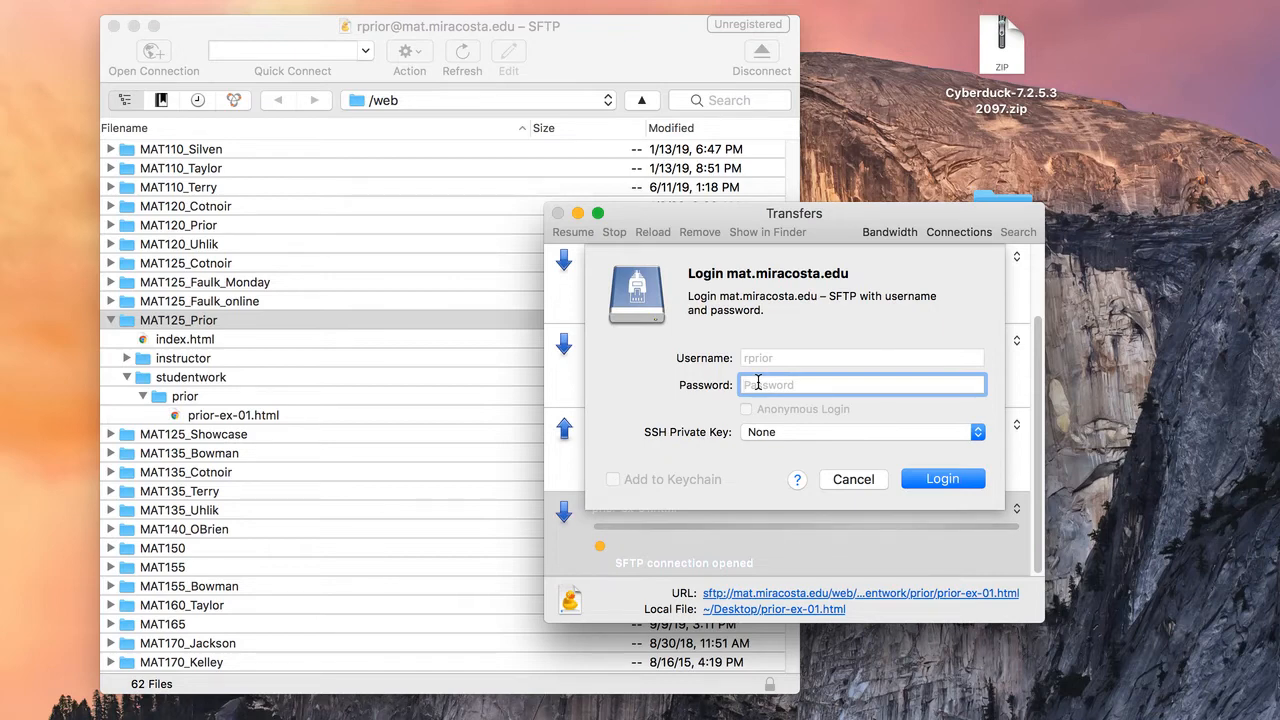
text(••••••••••••••••)
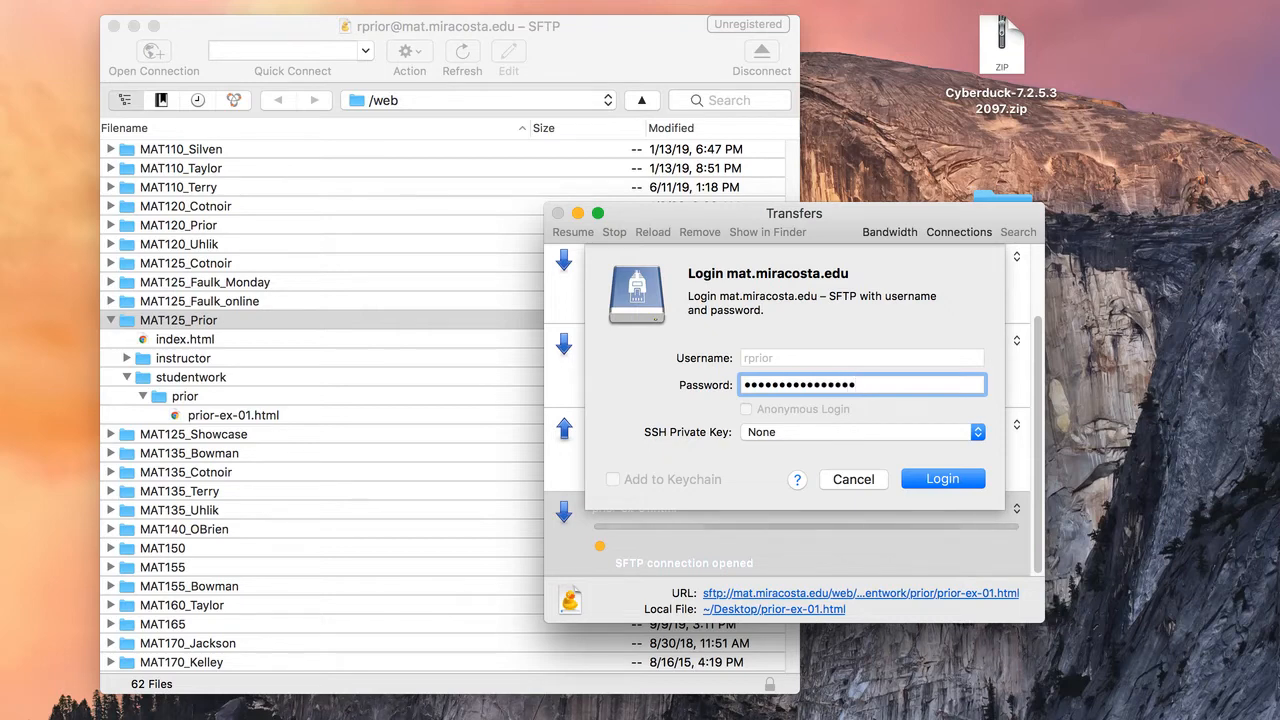
click(940, 479)
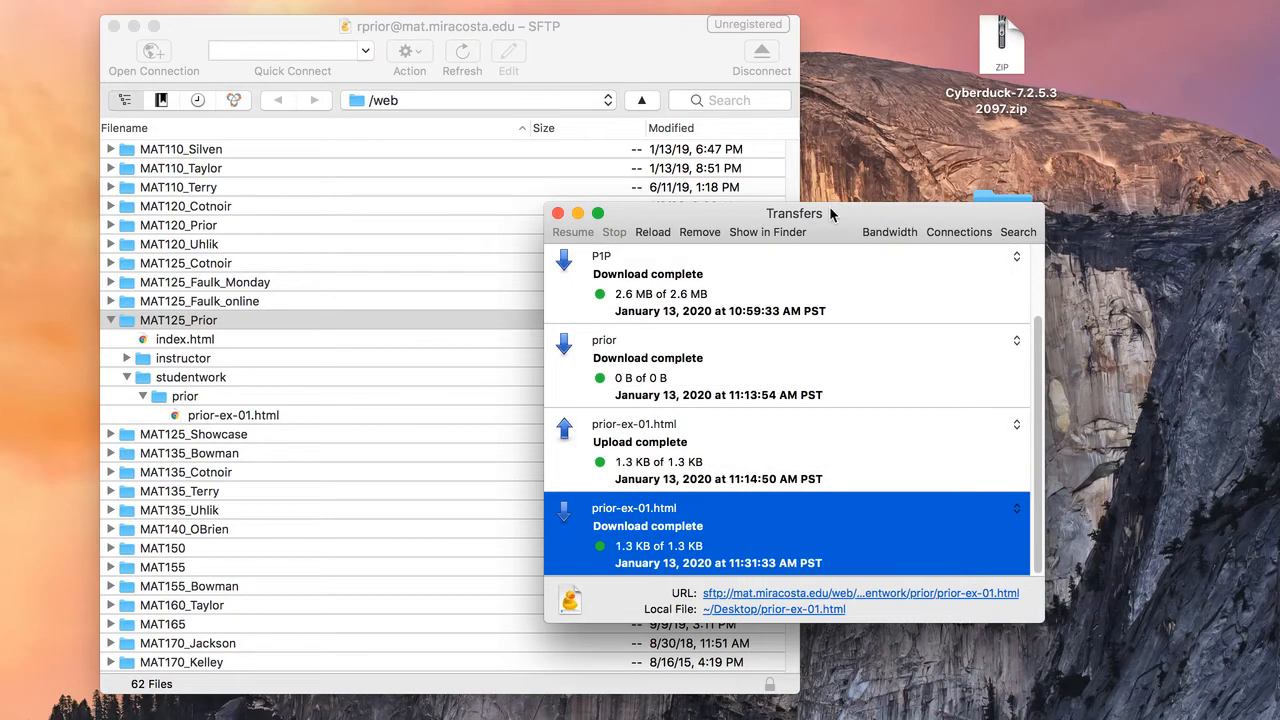
drag(827, 213, 1094, 502)
Open the desktop prior folder and move its window beside Cyberduck
click(958, 366)
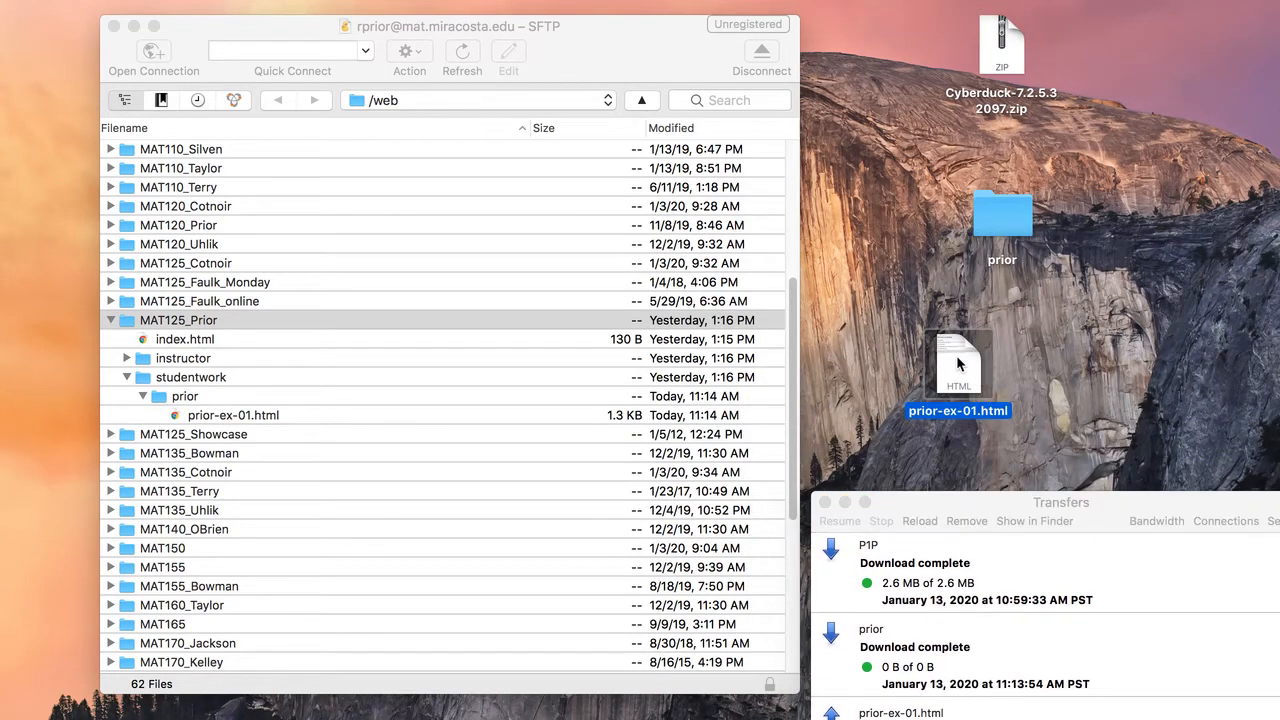
click(1070, 317)
double_click(990, 206)
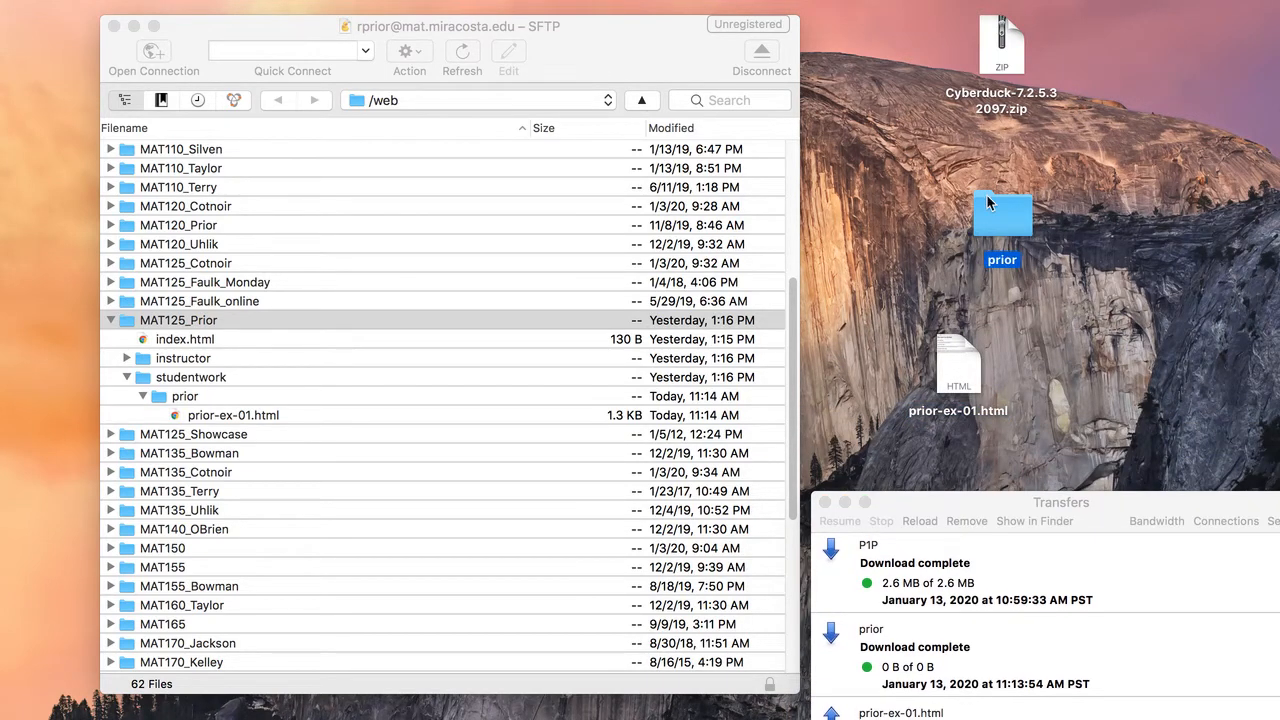
drag(897, 146, 1010, 147)
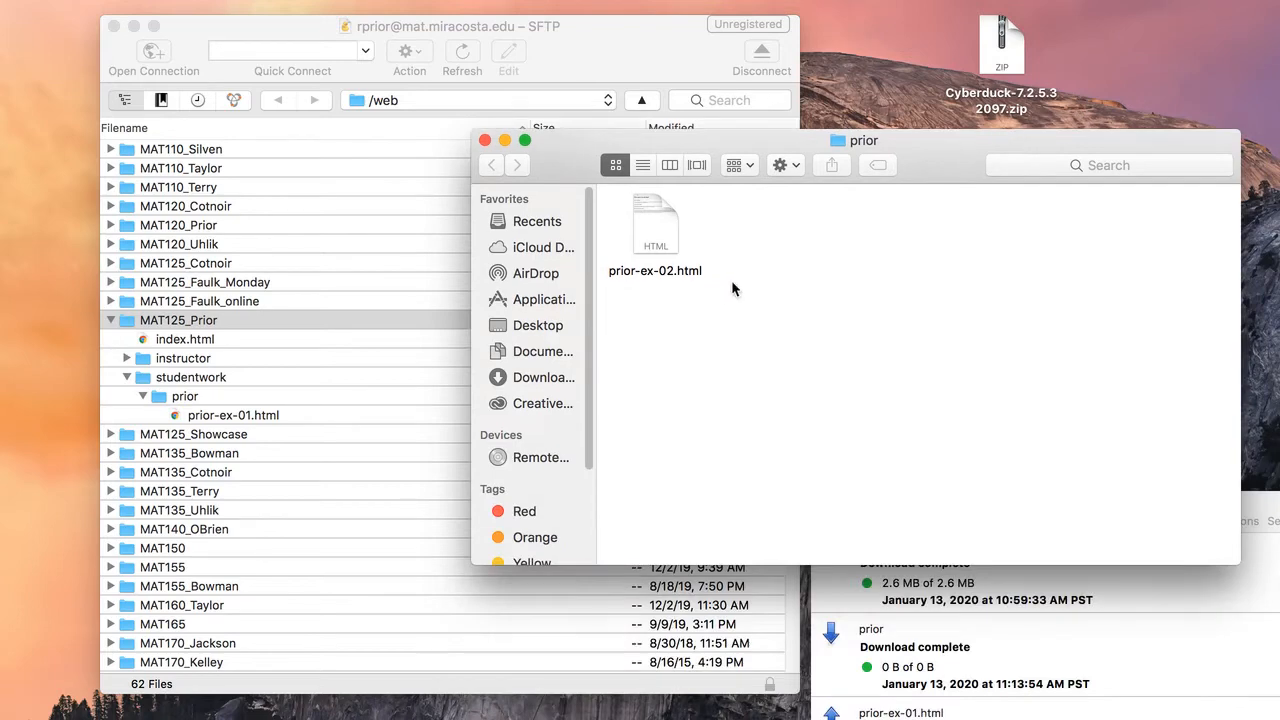
Drag prior-ex-02.html into the server's prior folder, allowing the key and logging in
drag(650, 226, 160, 396)
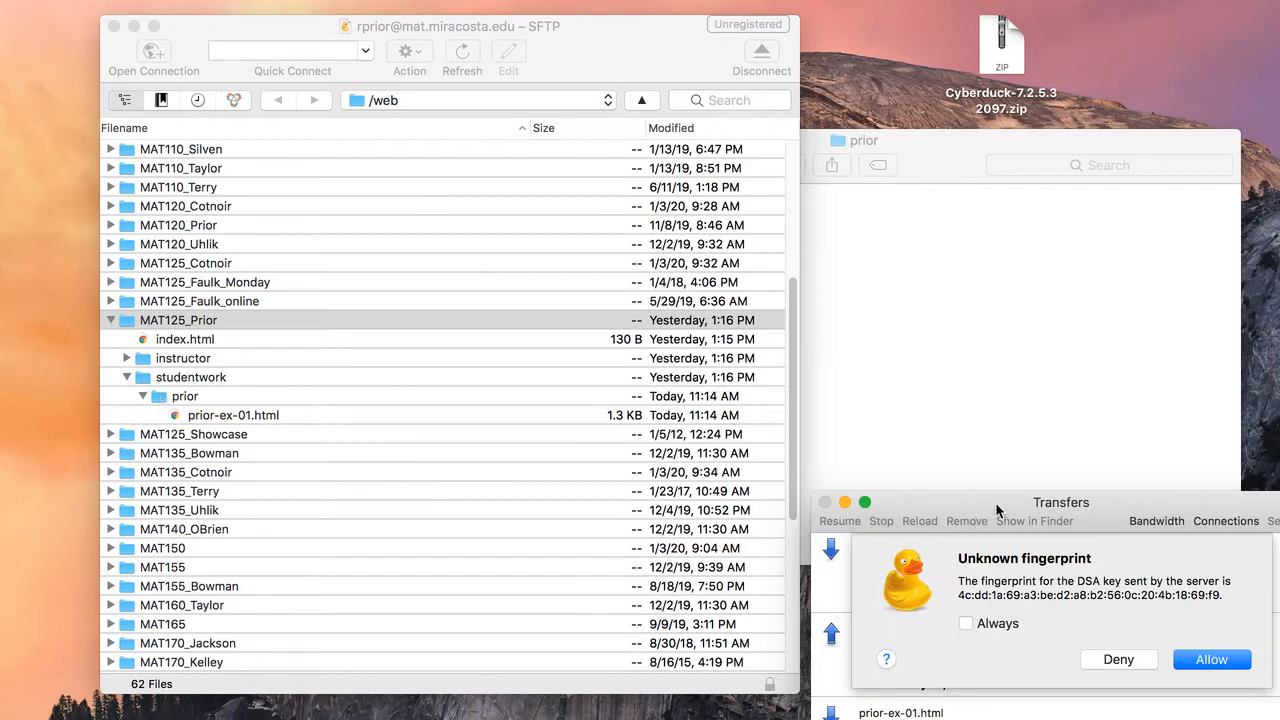
drag(985, 506, 912, 218)
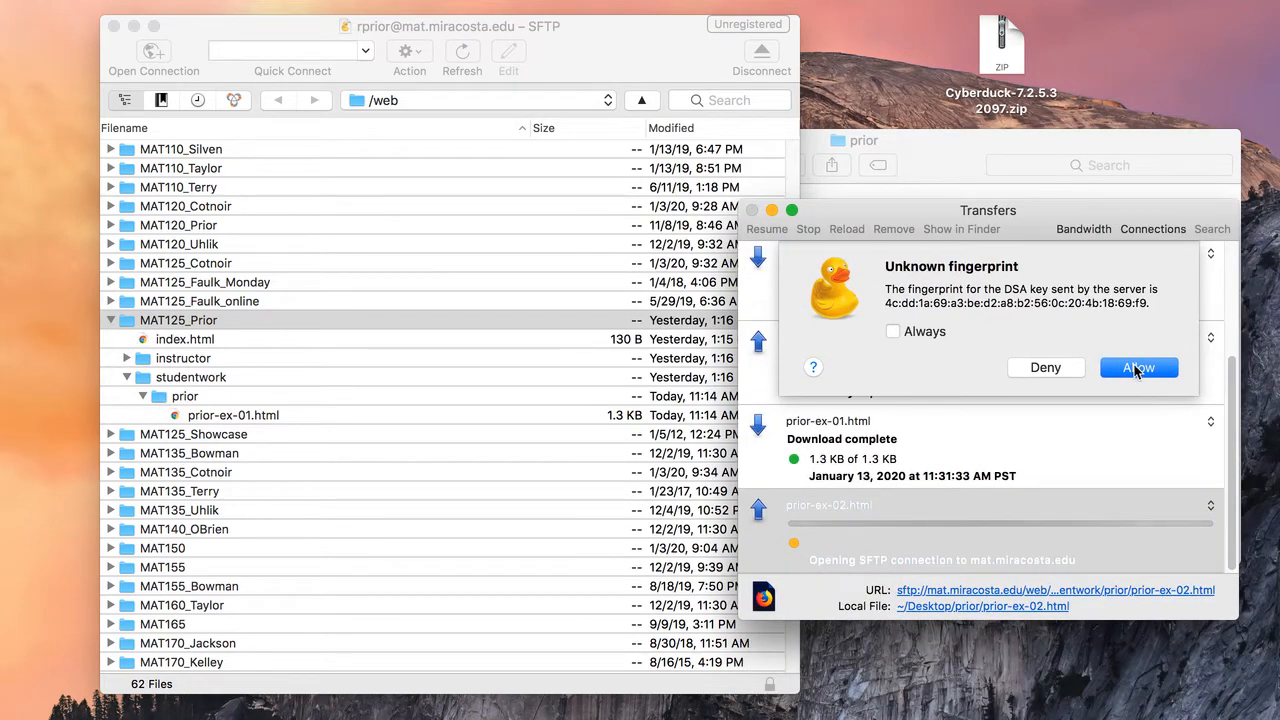
click(1137, 367)
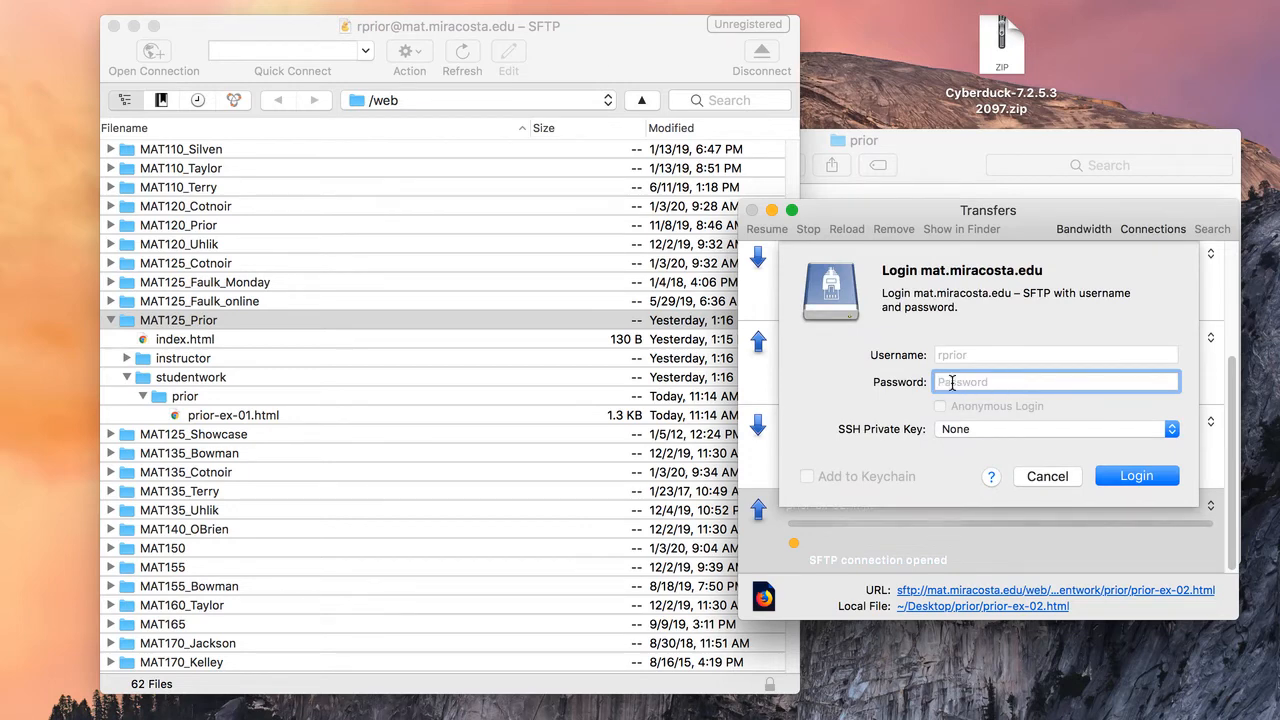
text(••••••)
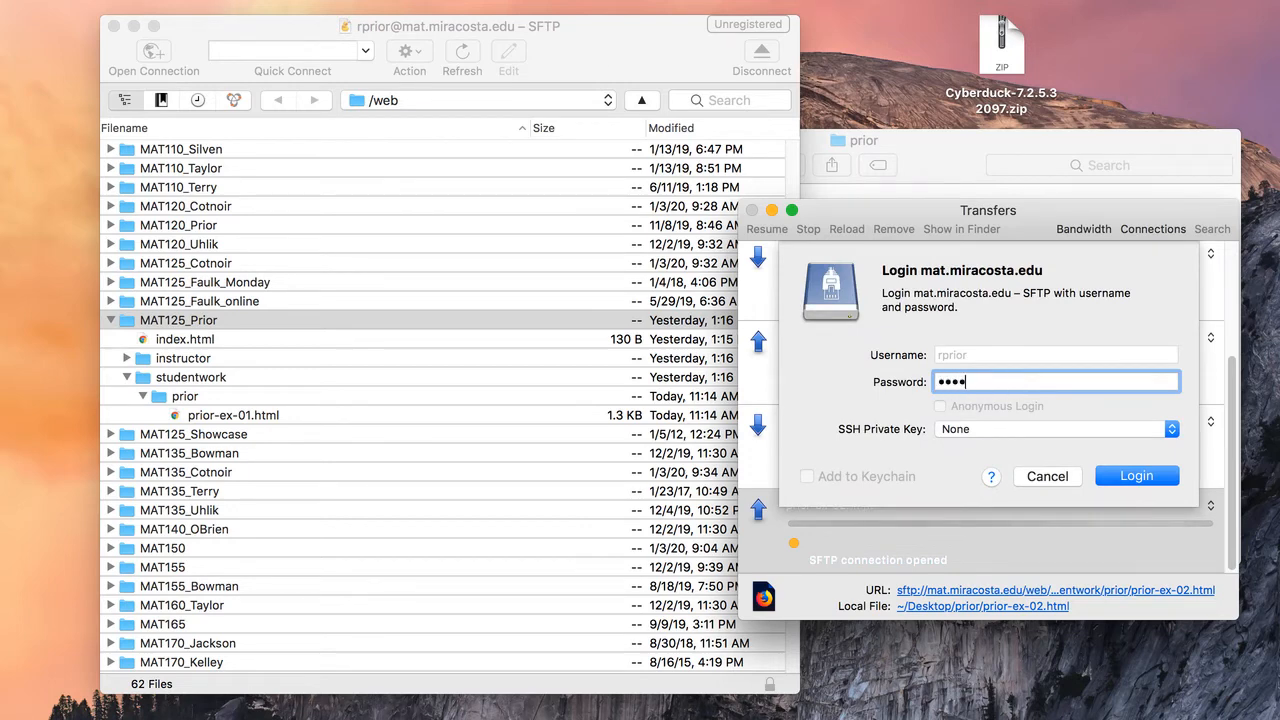
text(••••••)
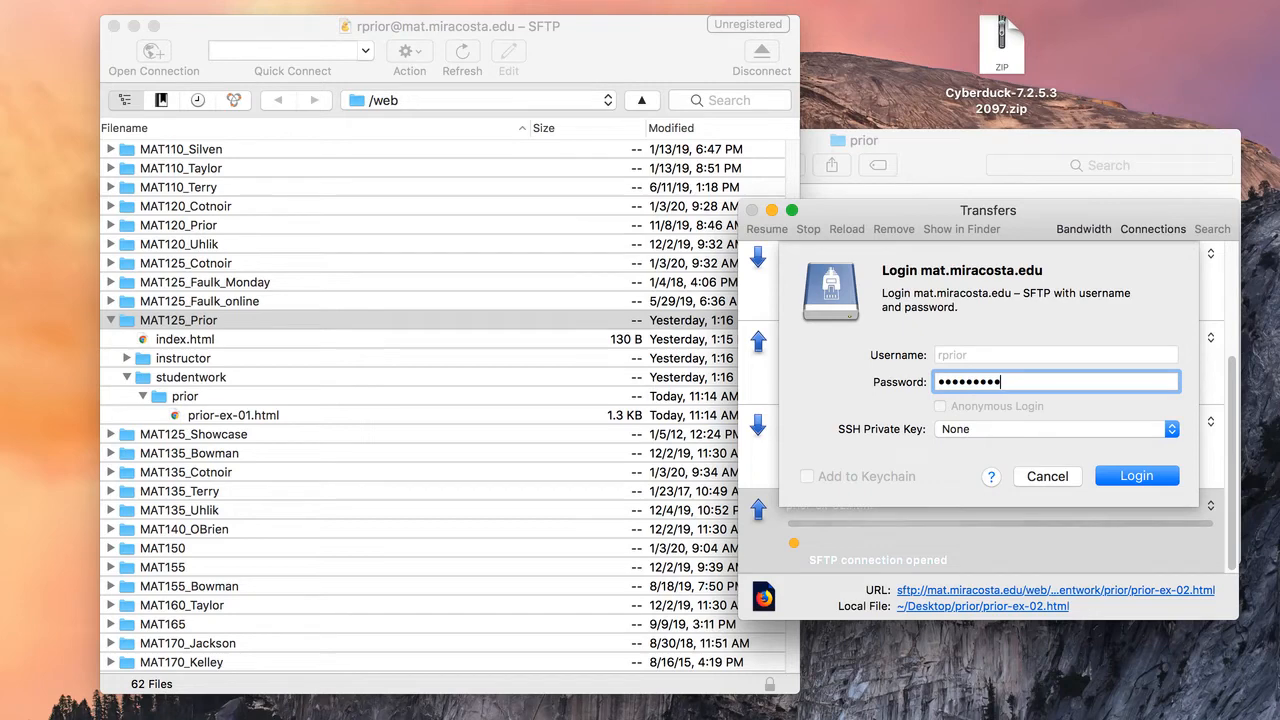
text(••••)
click(1137, 476)
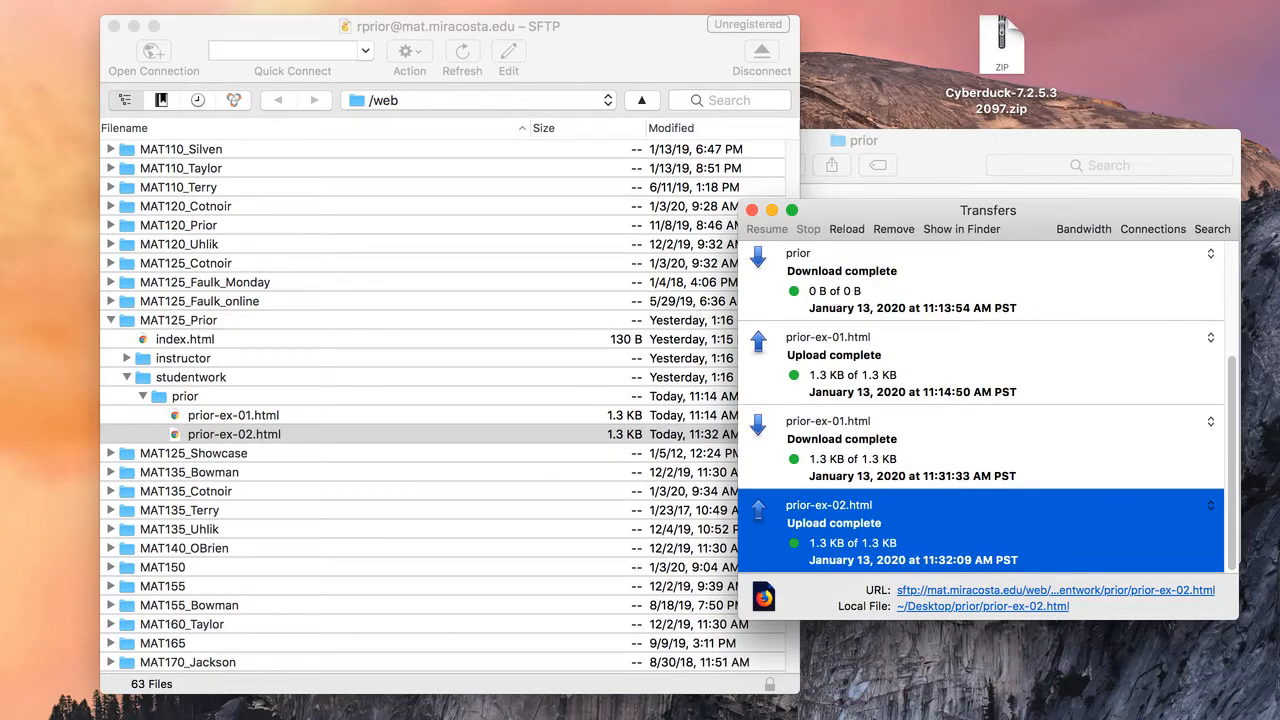
key(super+comma)
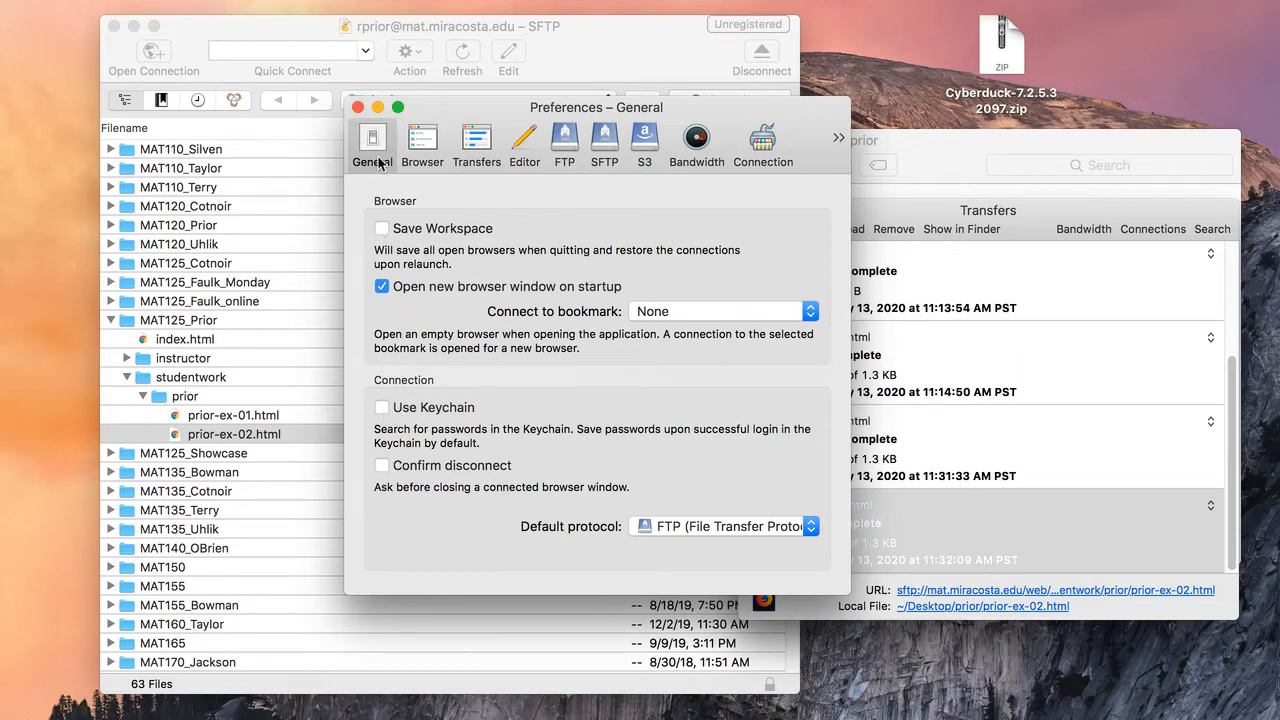
click(358, 107)
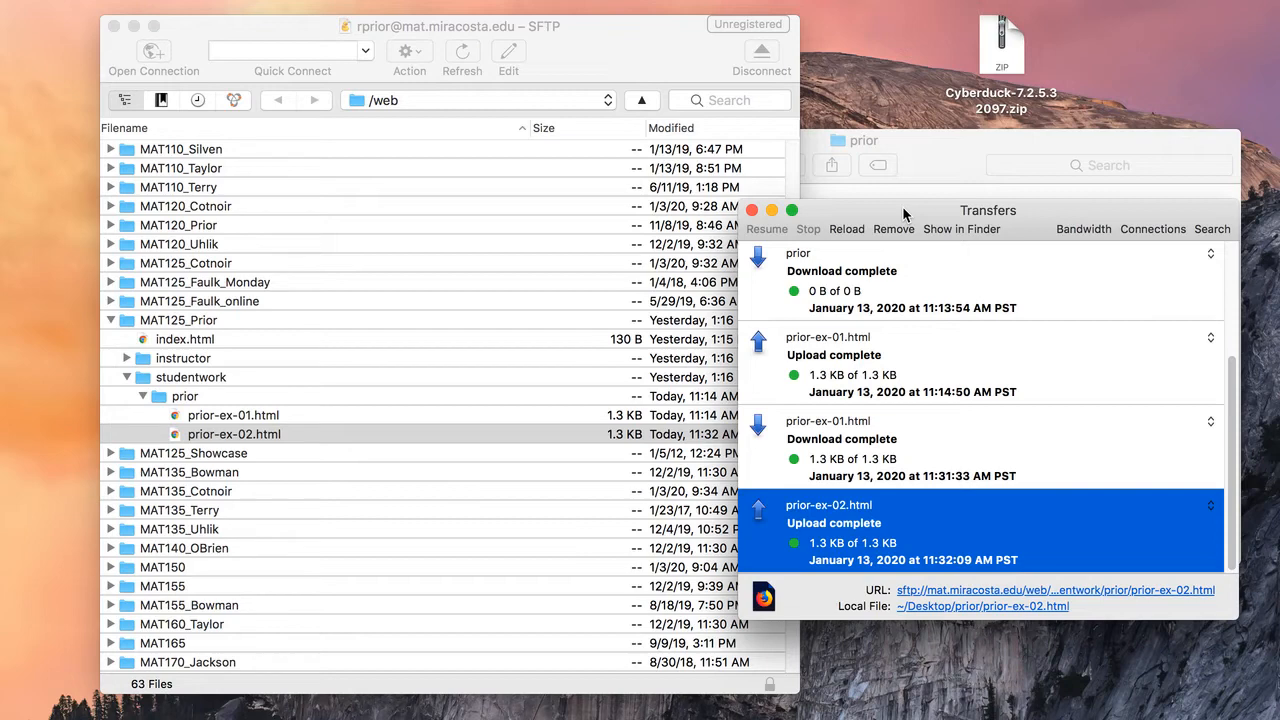
drag(903, 214, 905, 213)
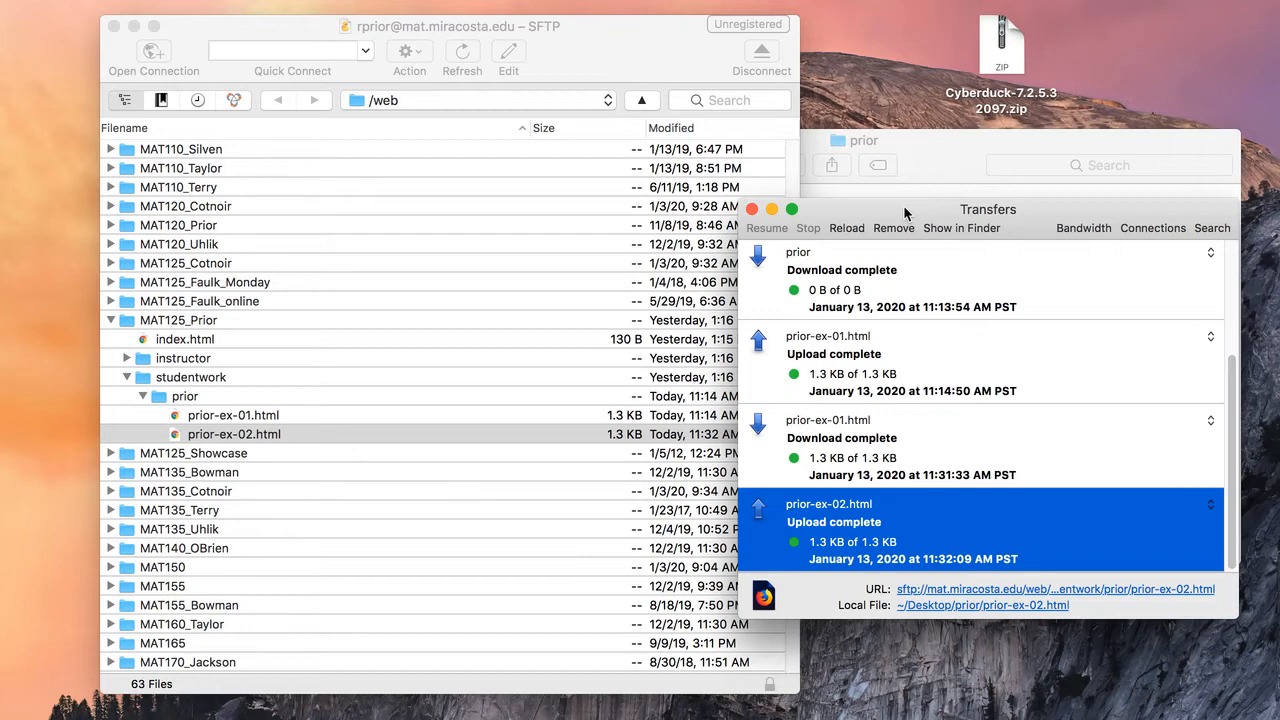
Disconnect from mat.miracosta.edu and delete its saved SFTP entry from History
click(293, 36)
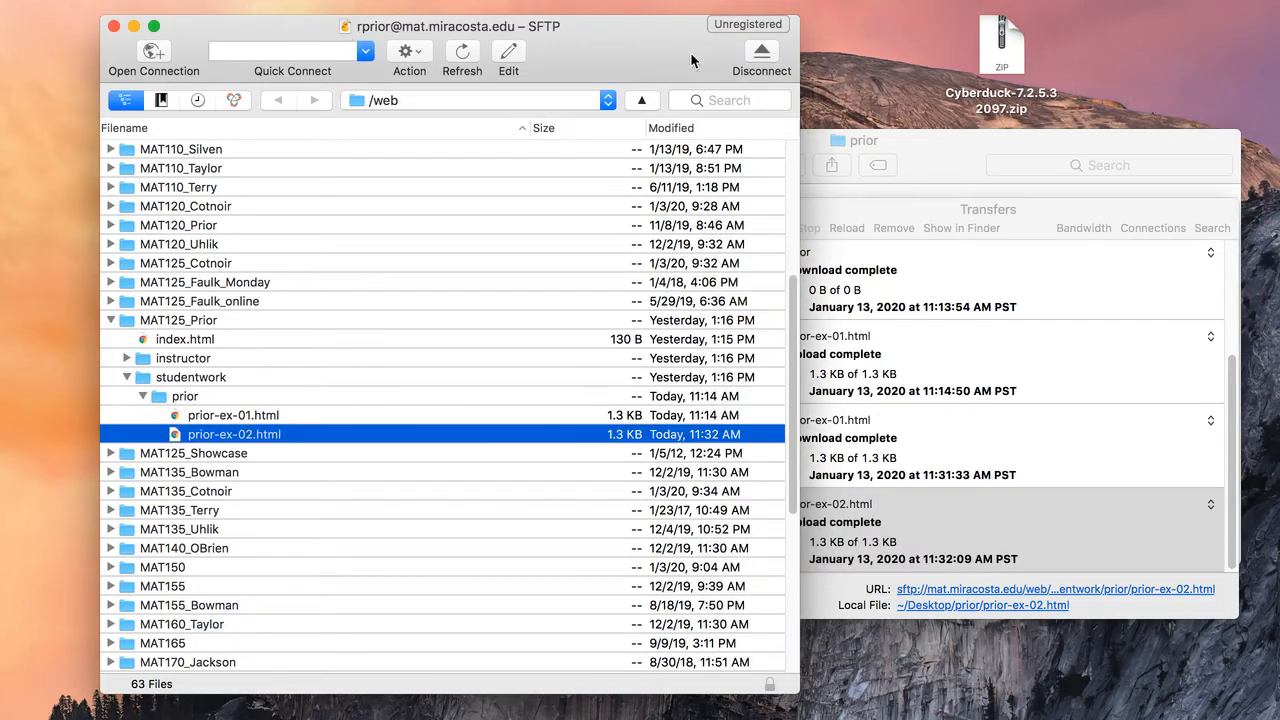
click(763, 57)
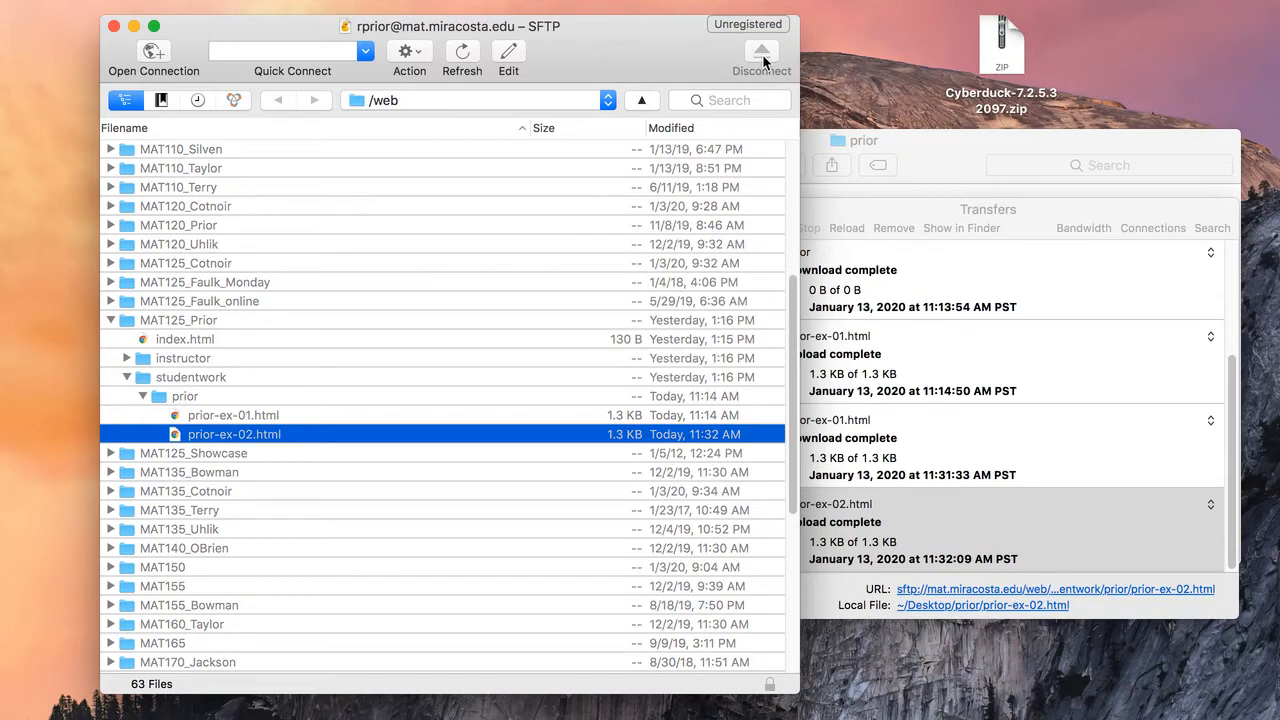
click(198, 100)
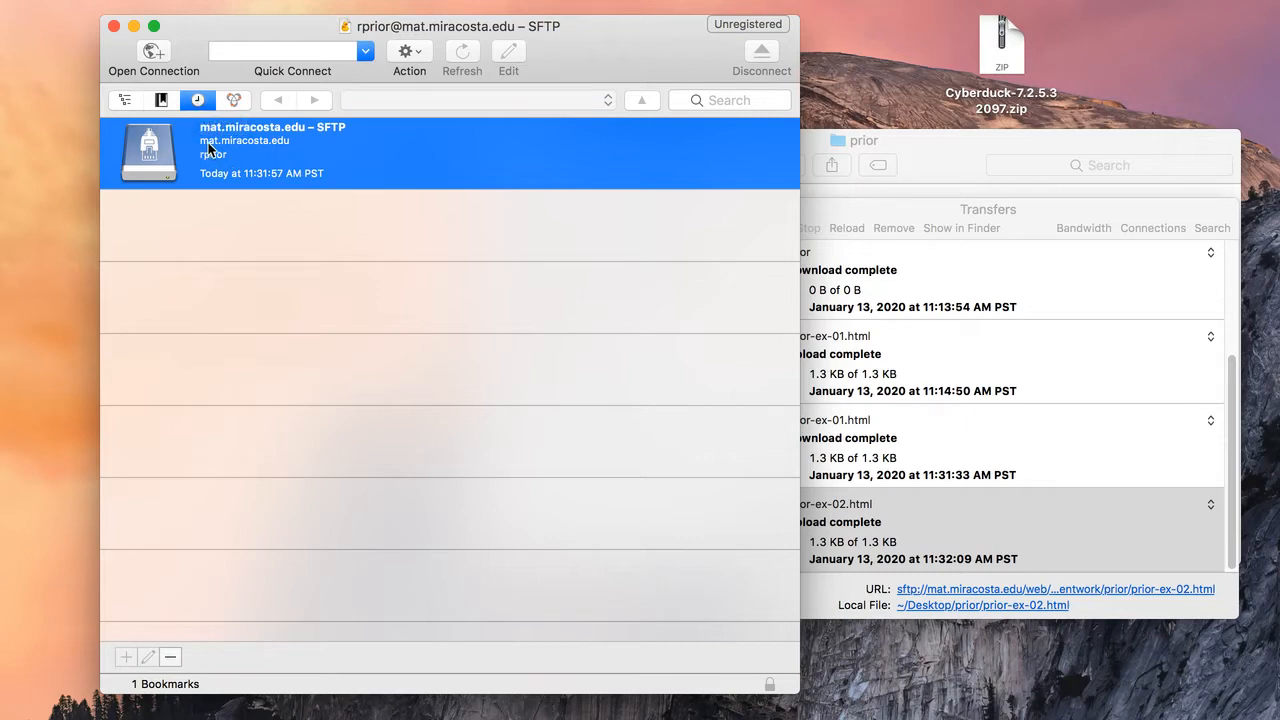
click(171, 657)
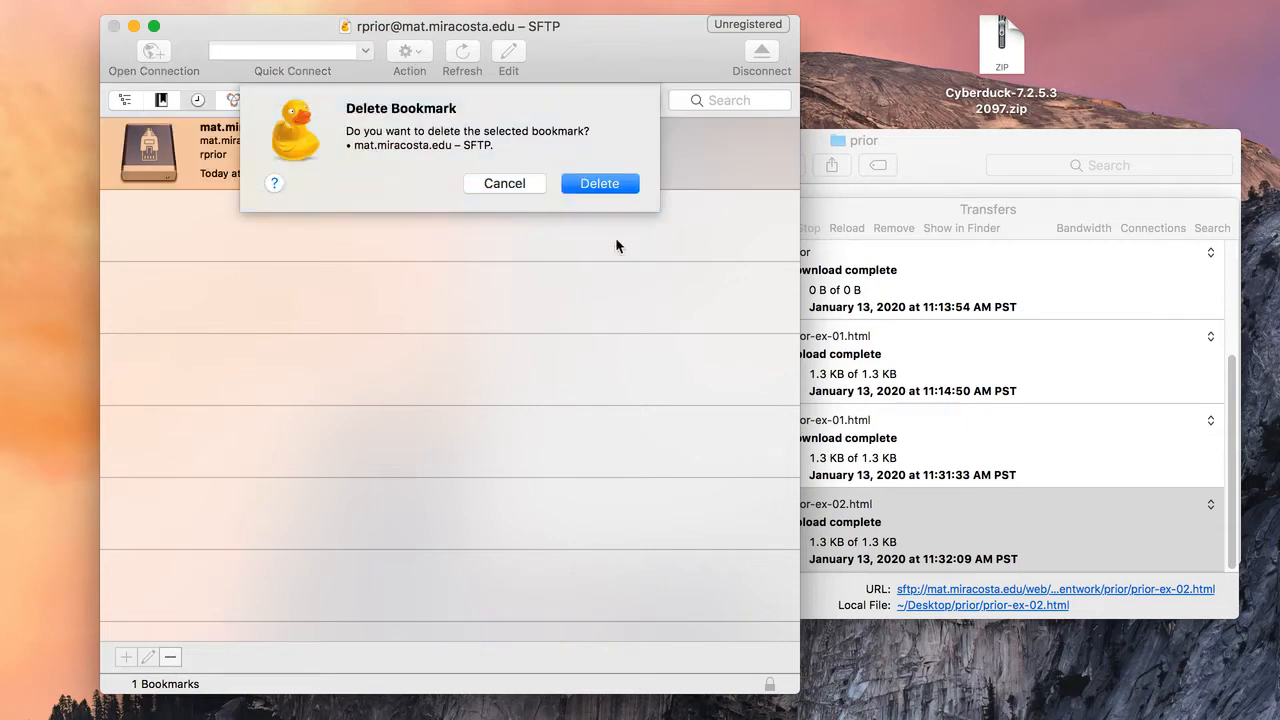
click(598, 182)
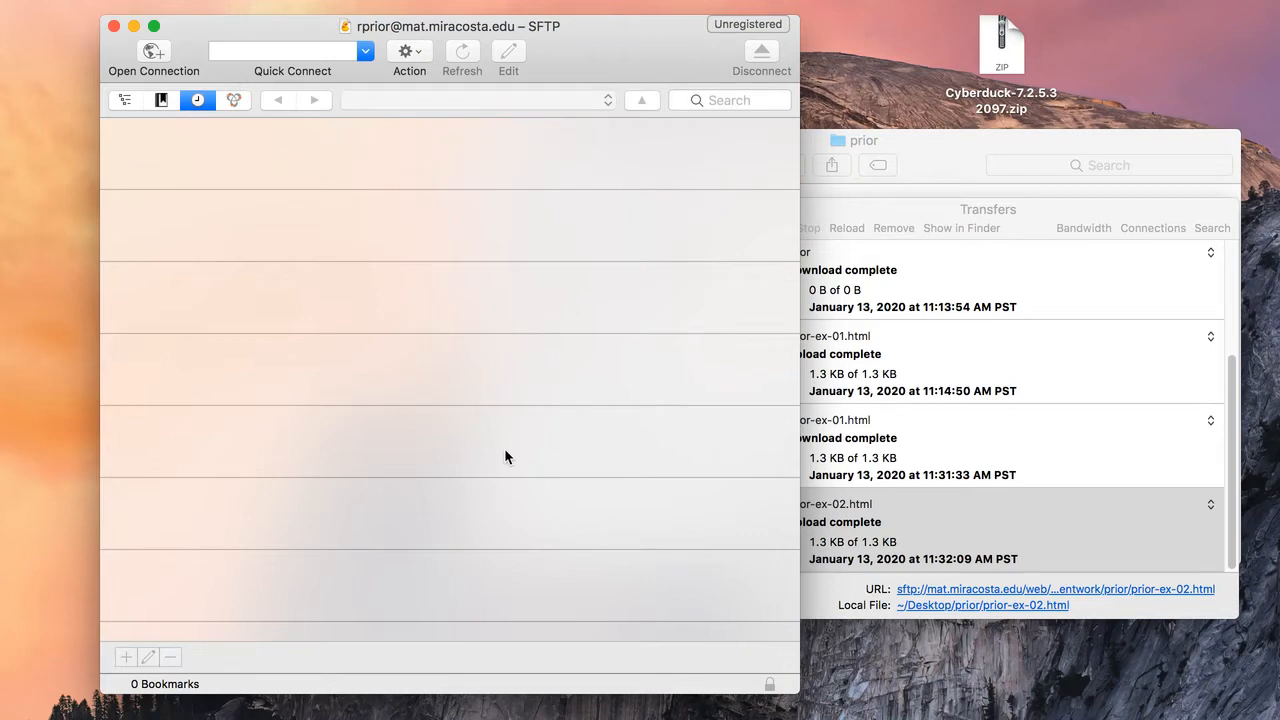
Cancel the reopened connection form and quit Cyberduck to bring up its donation prompt
click(152, 52)
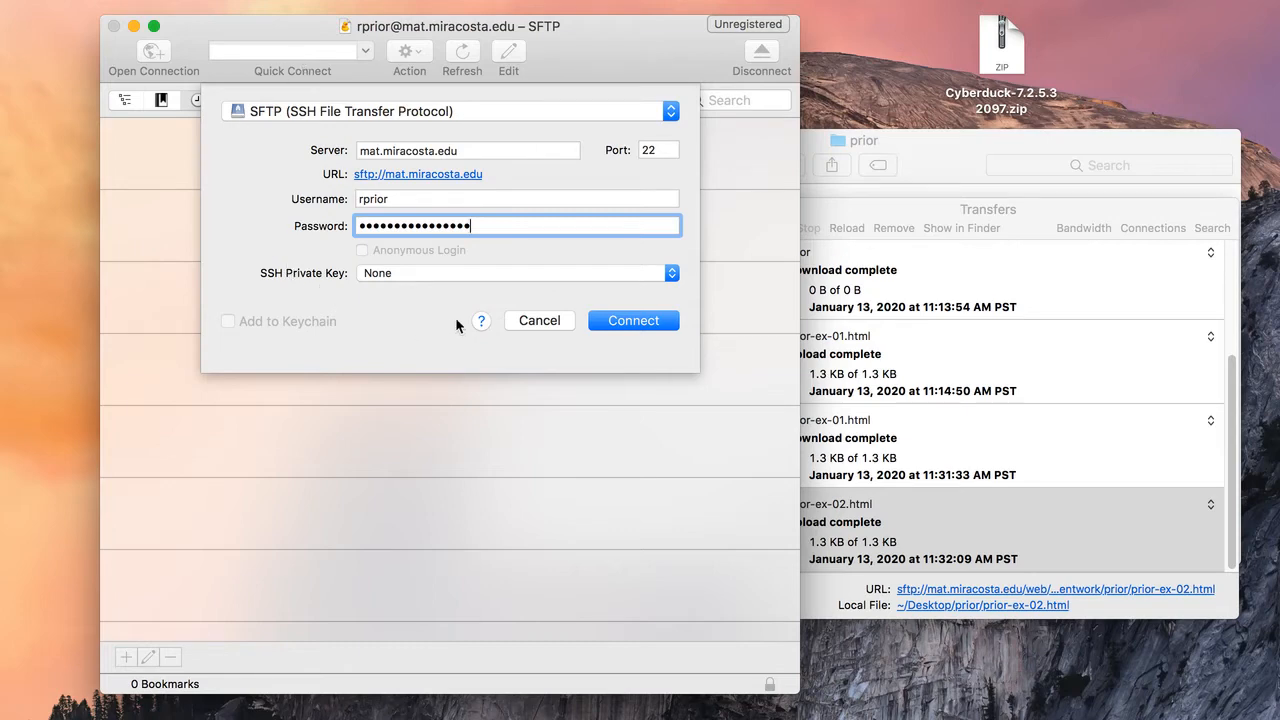
click(529, 320)
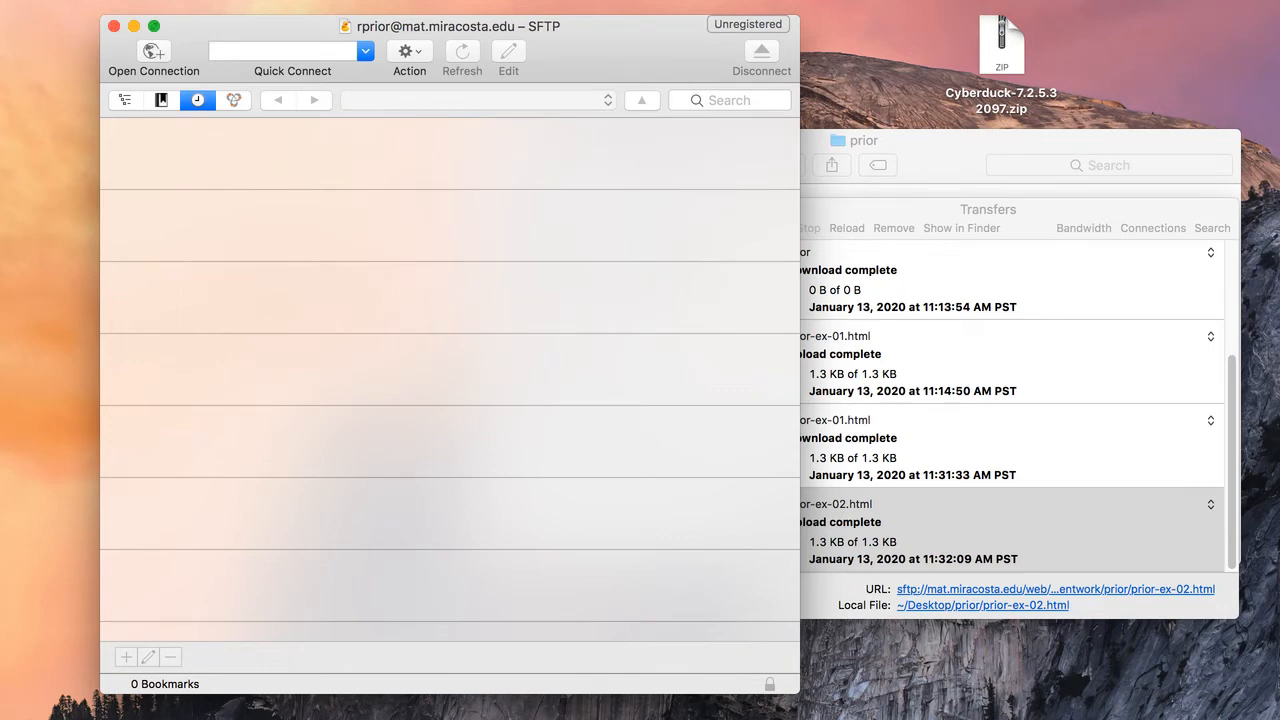
key(super+q)
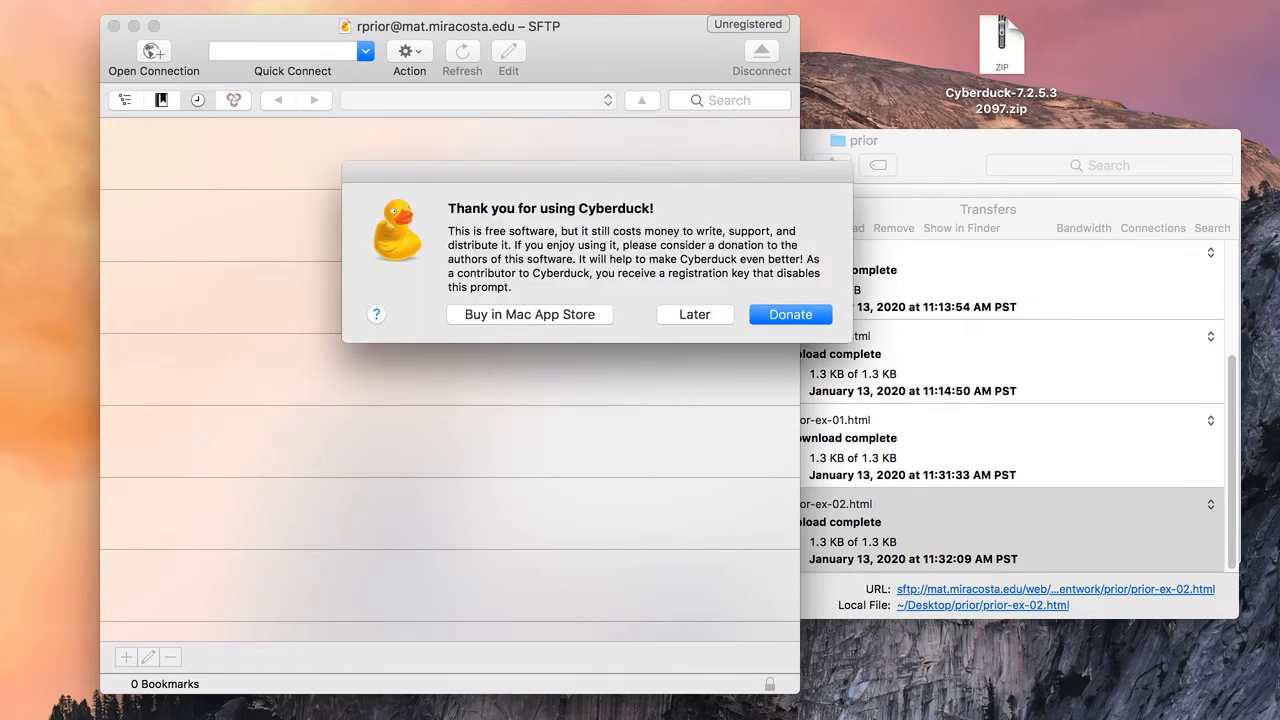
Dismiss the donation prompt with Later, close the old folder window, and relaunch Cyberduck from Applications
click(695, 315)
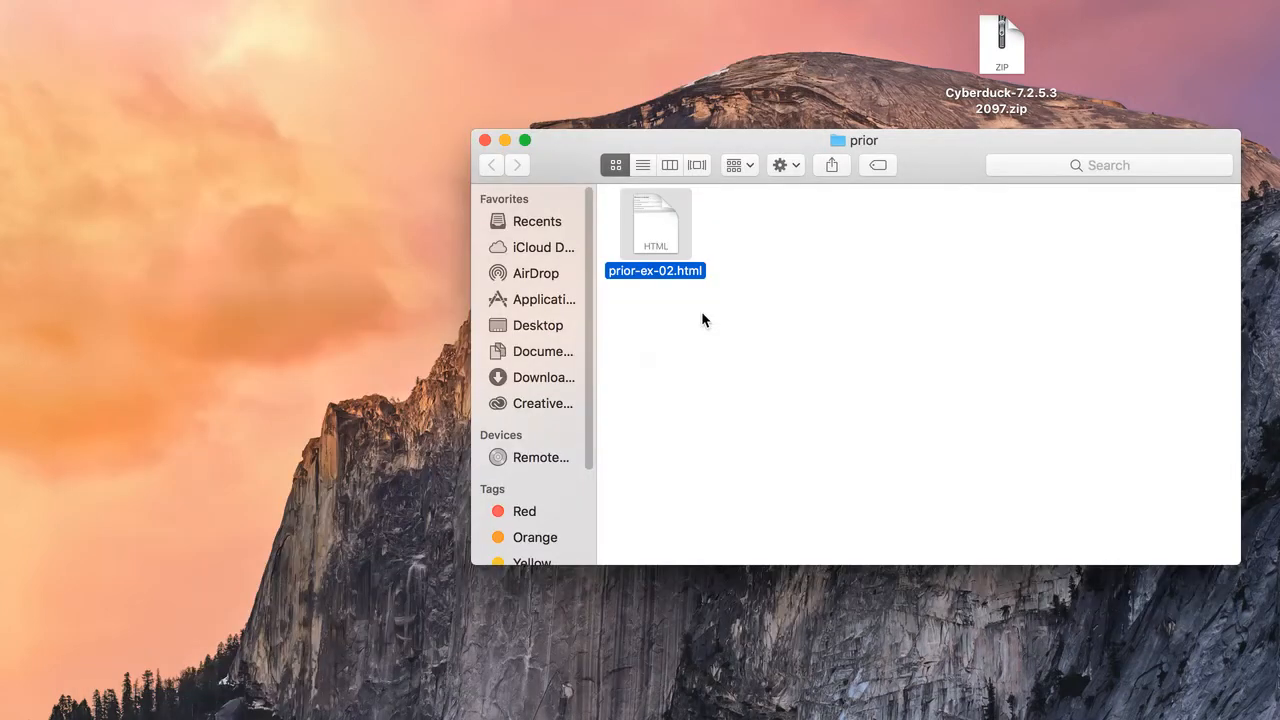
click(484, 139)
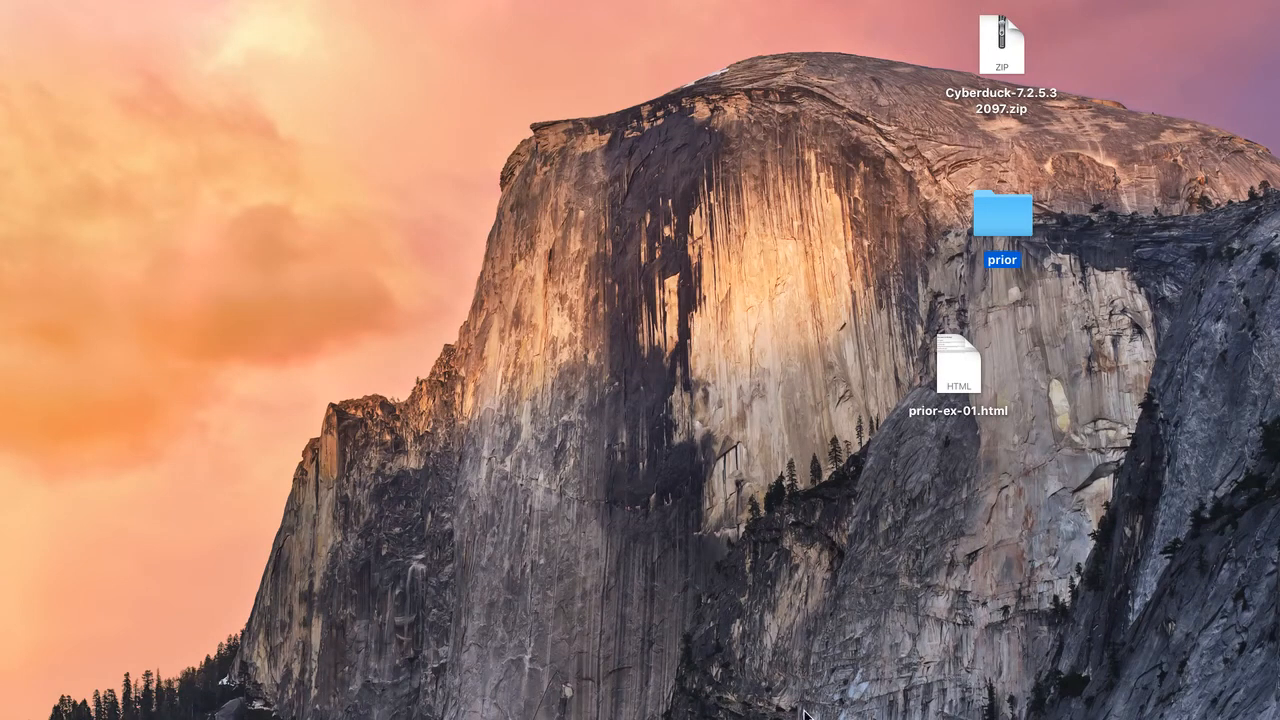
drag(1170, 718, 1066, 117)
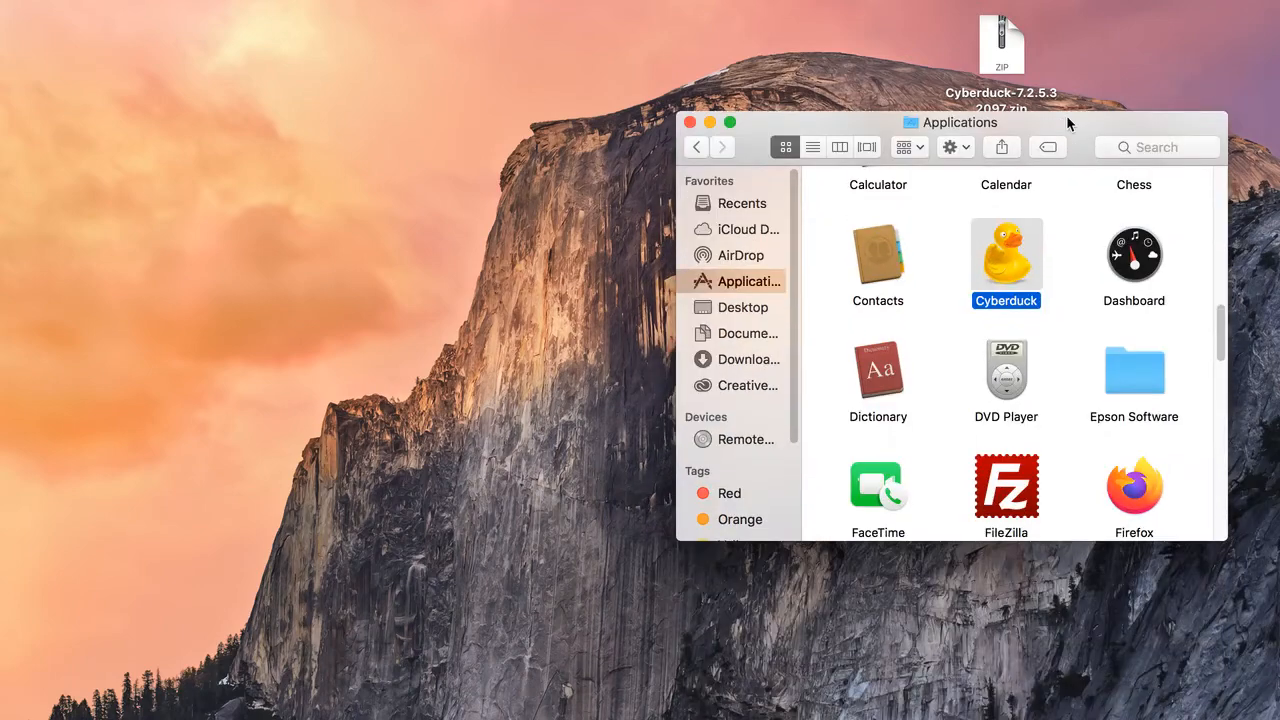
double_click(1006, 255)
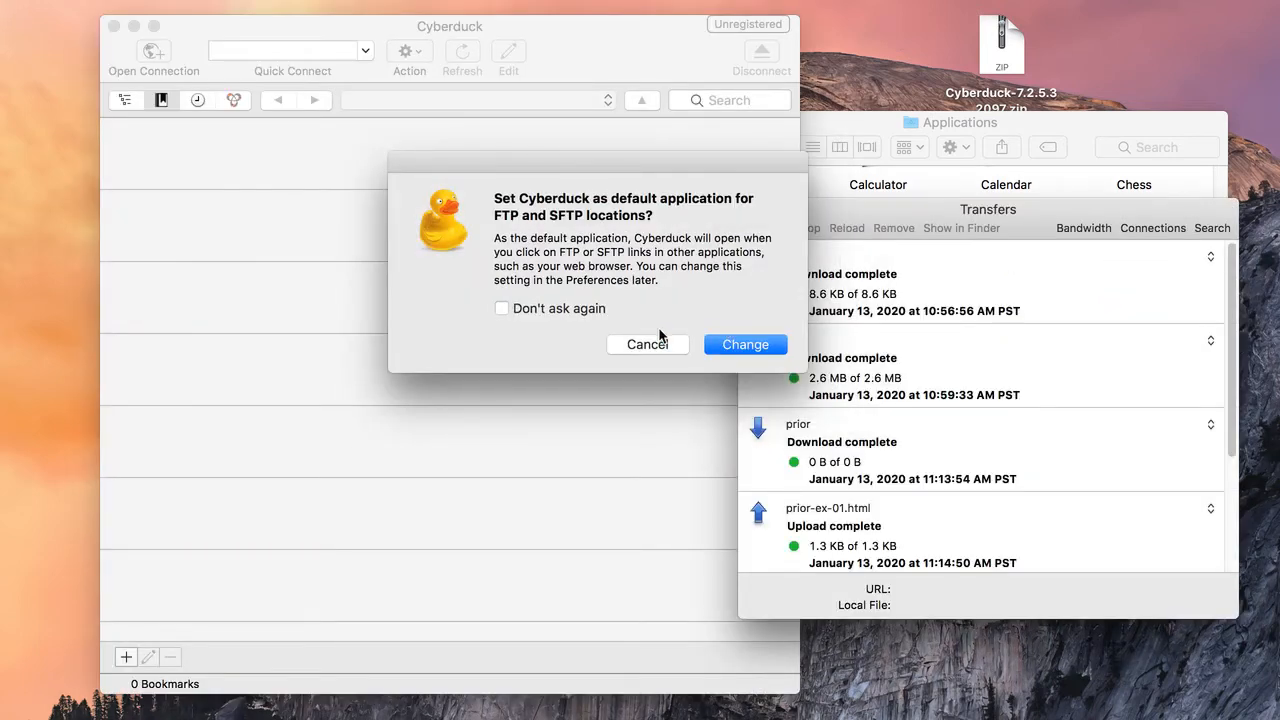
Decline the default FTP app and FileZilla bookmark import prompts, then open a blank new-connection form
click(642, 345)
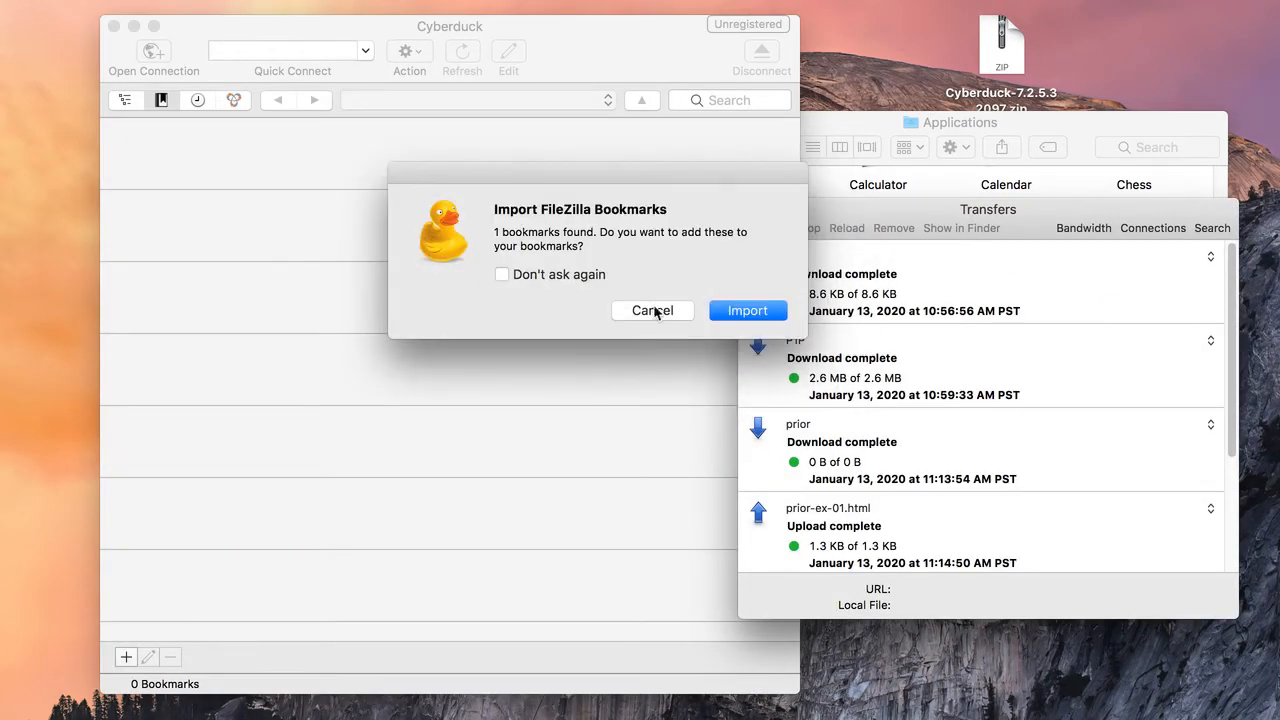
click(654, 311)
click(588, 37)
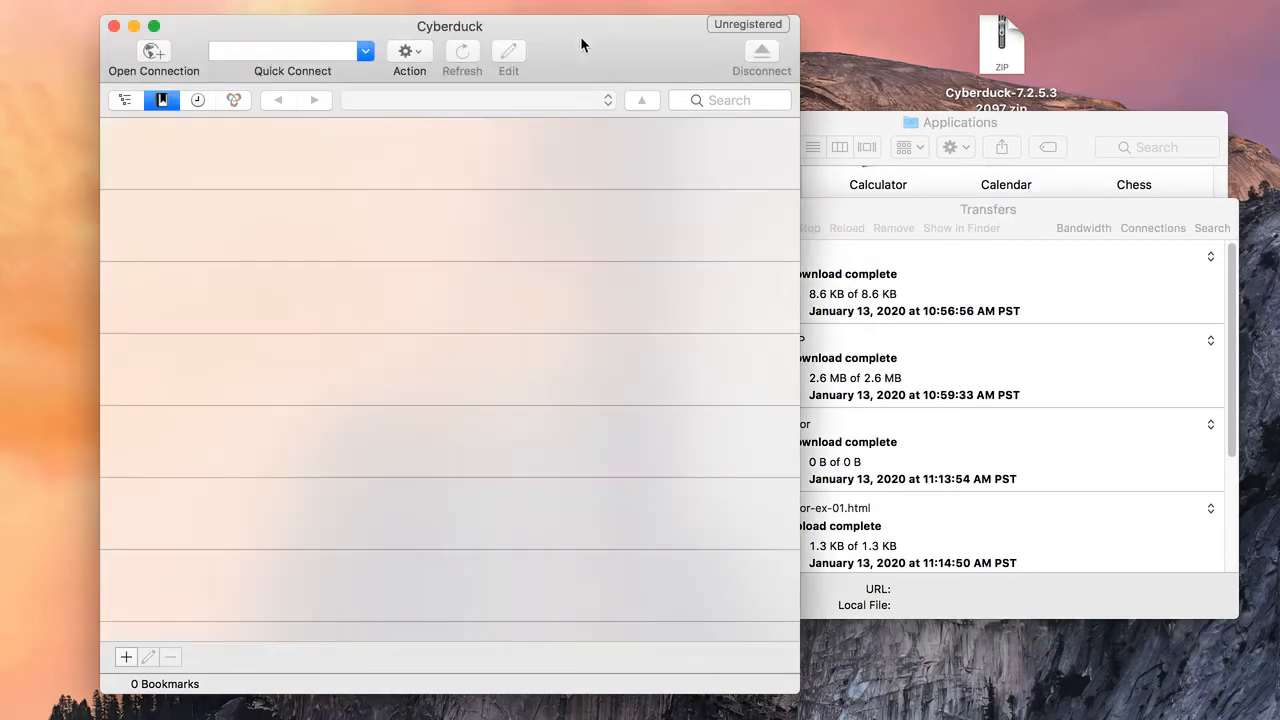
click(153, 58)
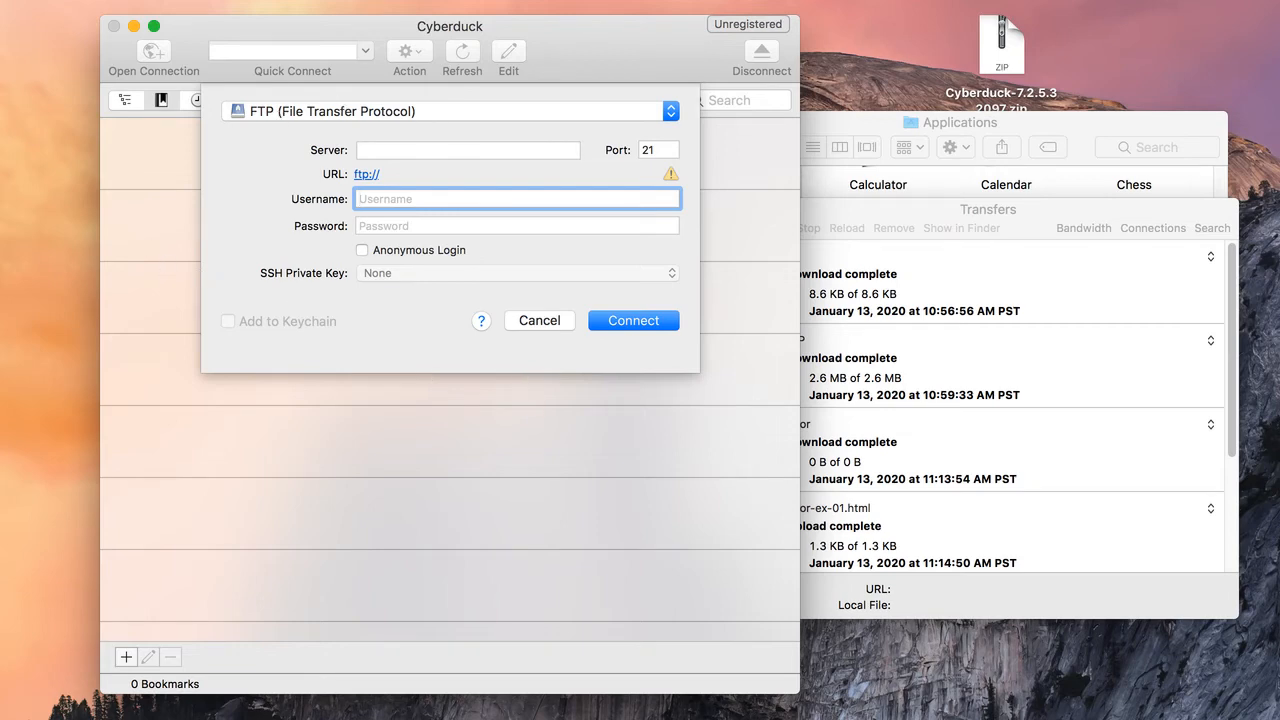
Open Cyberduck's General preferences with Cmd+, and shift the window slightly left
key(super+comma)
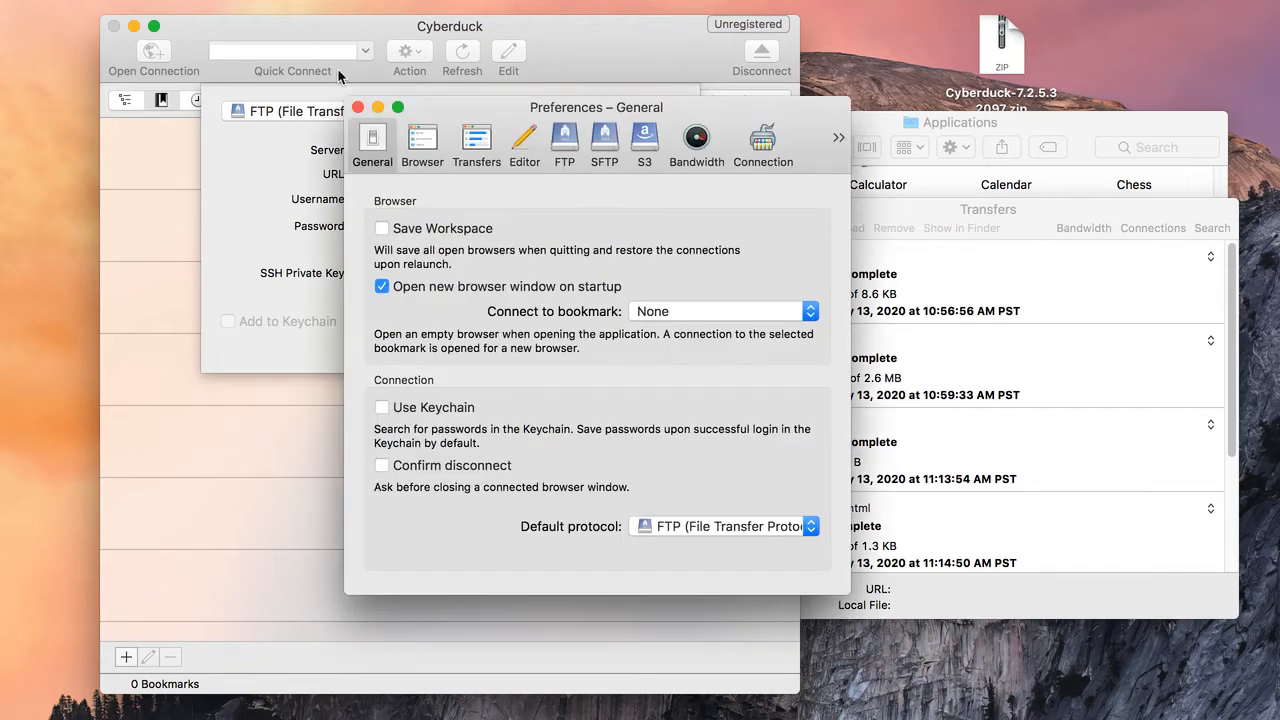
drag(475, 102, 435, 97)
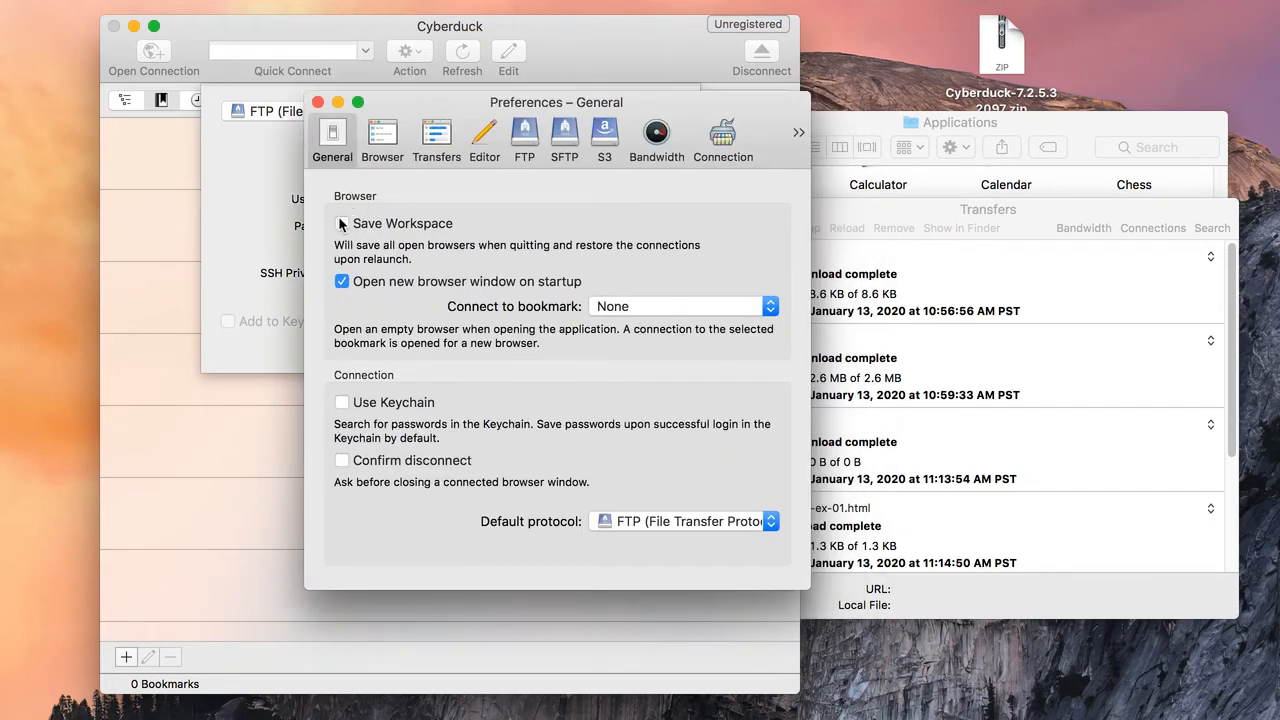